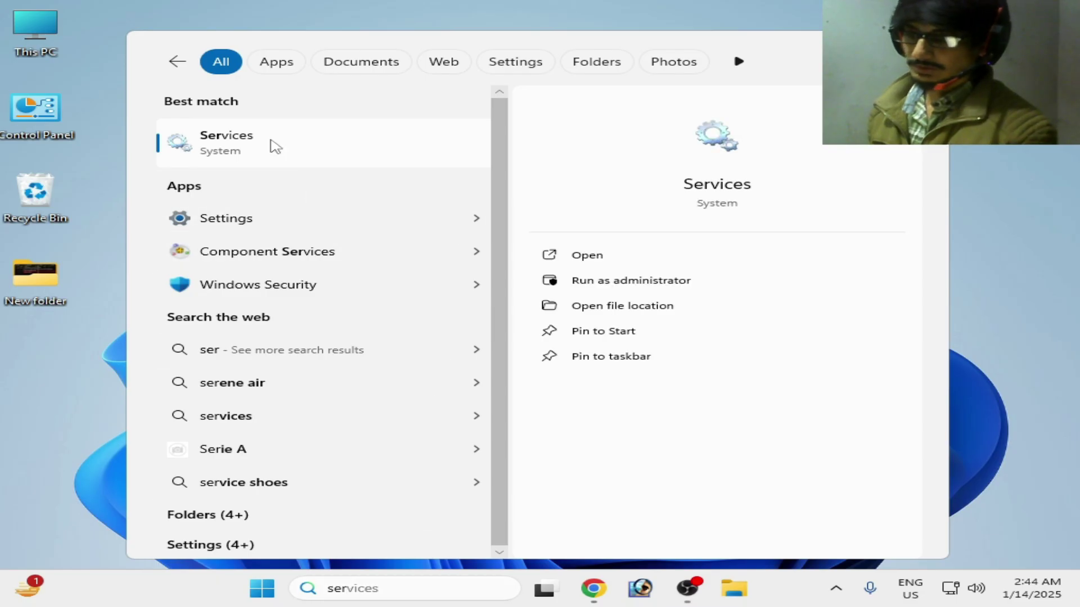
Stop and then start the Program Compatibility Assistant Service from its Properties dialog
{"action": "left_click", "coordinate": [273, 144]}
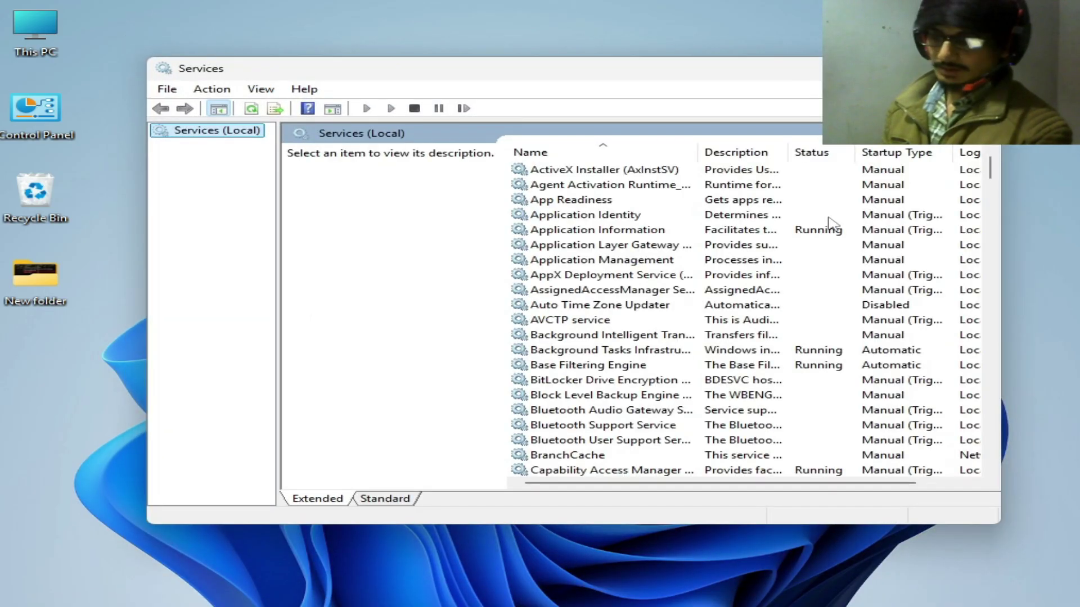
{"action": "mouse_move", "coordinate": [993, 172]}
{"action": "left_mouse_down"}
{"action": "mouse_move", "coordinate": [993, 355]}
{"action": "mouse_move", "coordinate": [993, 329]}
{"action": "left_mouse_up"}
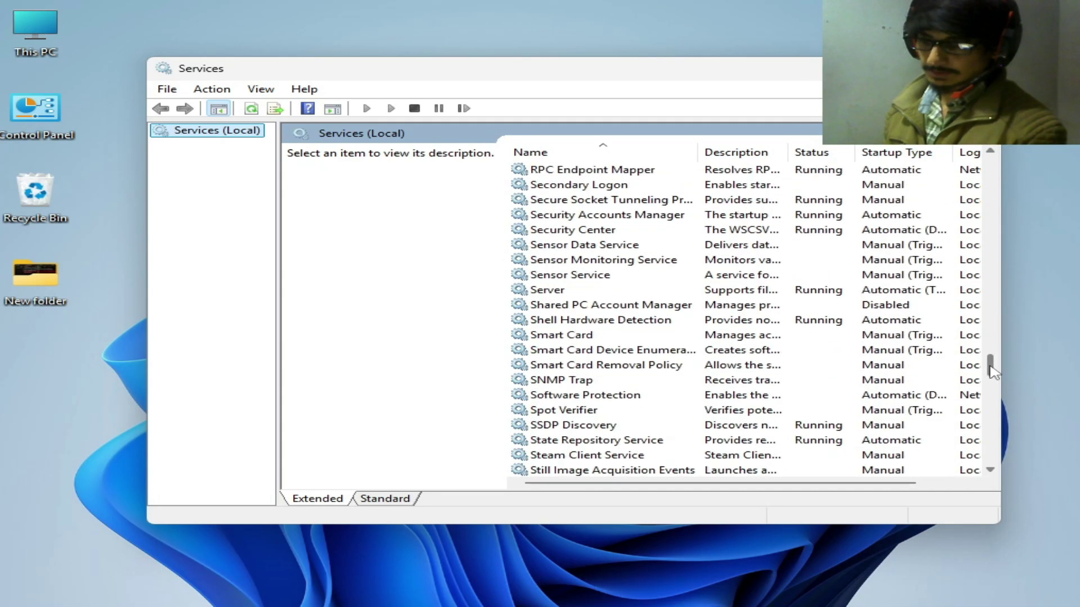
{"action": "left_click", "coordinate": [603, 350]}
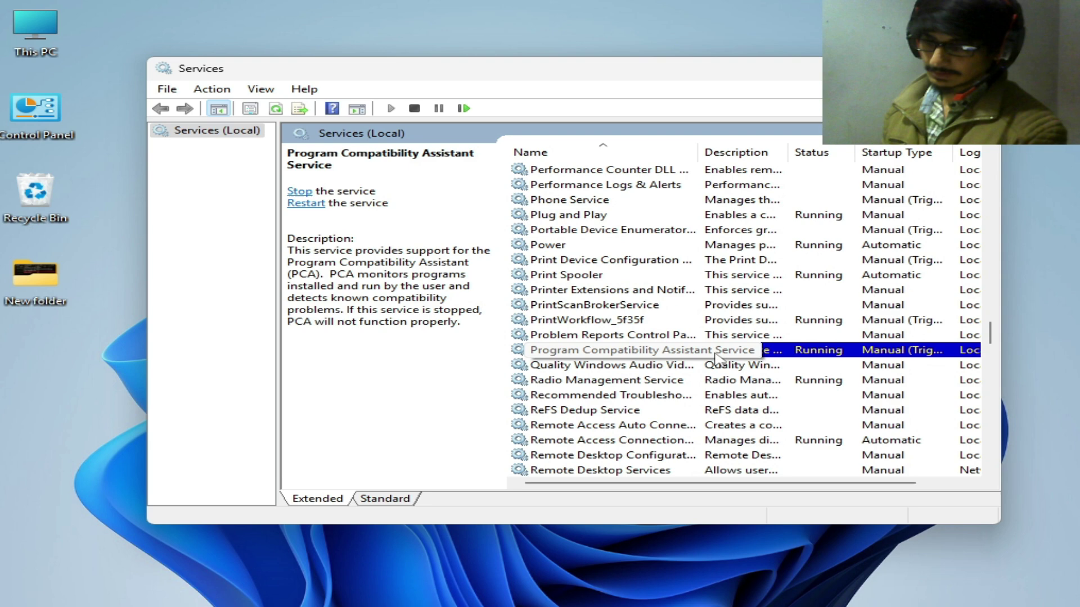
{"action": "right_click", "coordinate": [672, 352]}
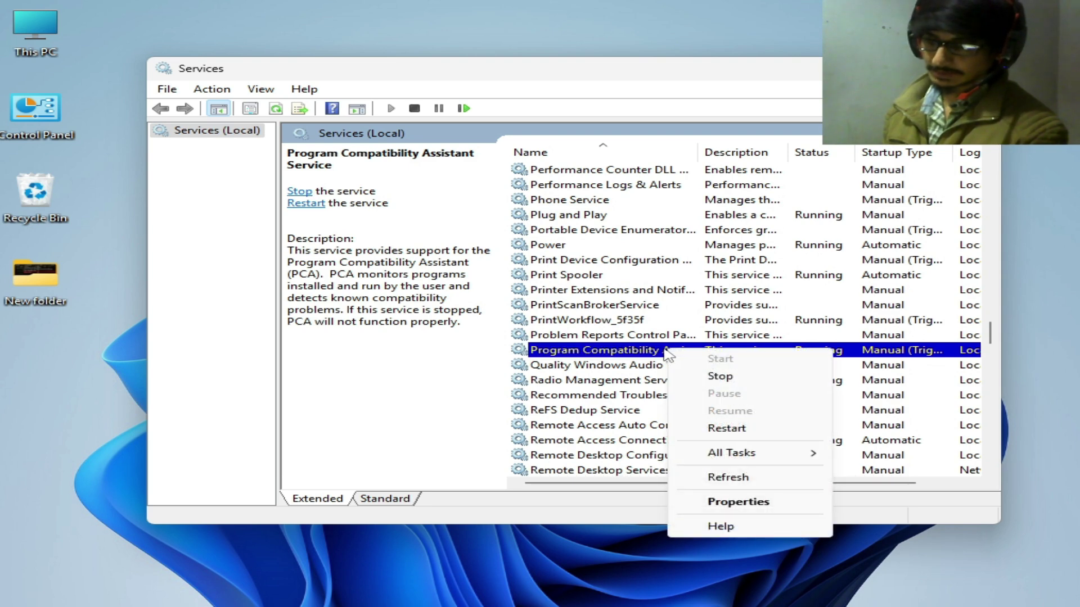
{"action": "left_click", "coordinate": [739, 501]}
{"action": "left_click", "coordinate": [520, 358]}
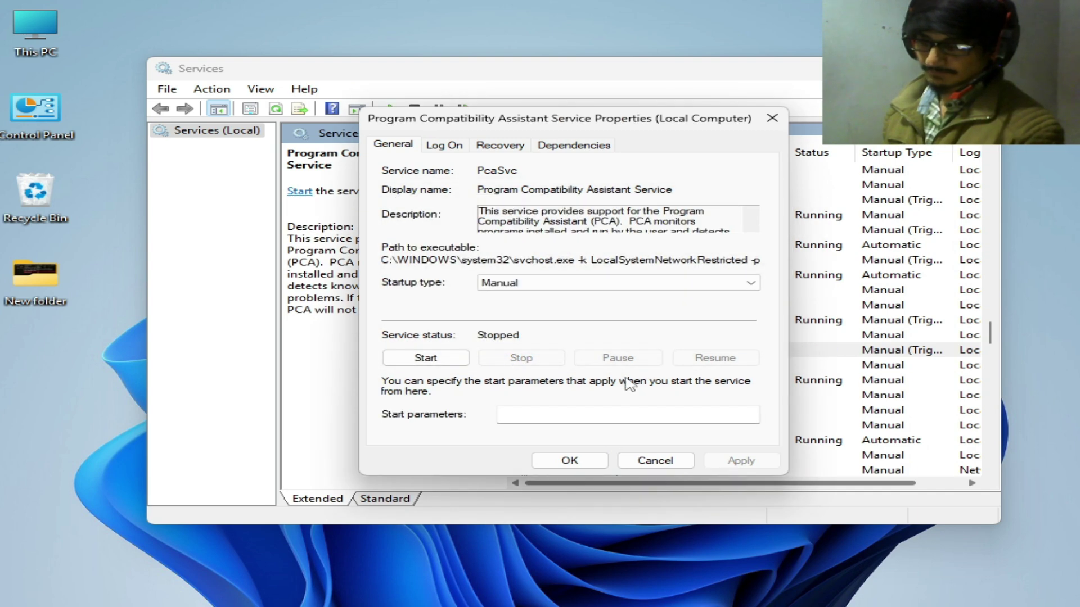
{"action": "left_click", "coordinate": [426, 358]}
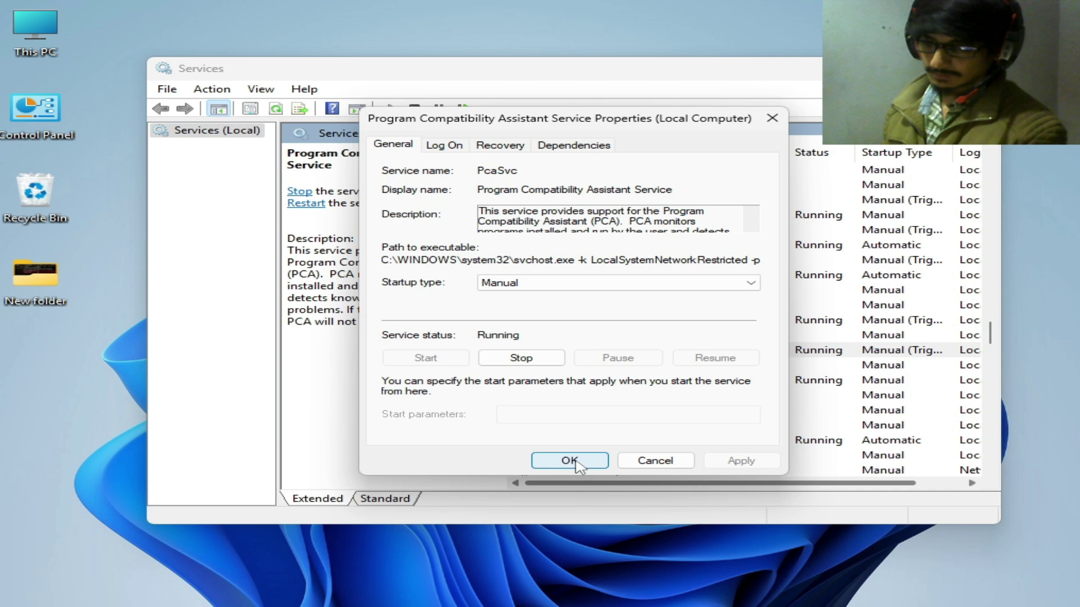
{"action": "left_click", "coordinate": [577, 461]}
Set the Program Compatibility Assistant Service startup type to Automatic and apply it
{"action": "mouse_move", "coordinate": [841, 77]}
{"action": "left_mouse_down"}
{"action": "mouse_move", "coordinate": [832, 302]}
{"action": "mouse_move", "coordinate": [790, 330]}
{"action": "left_mouse_up"}
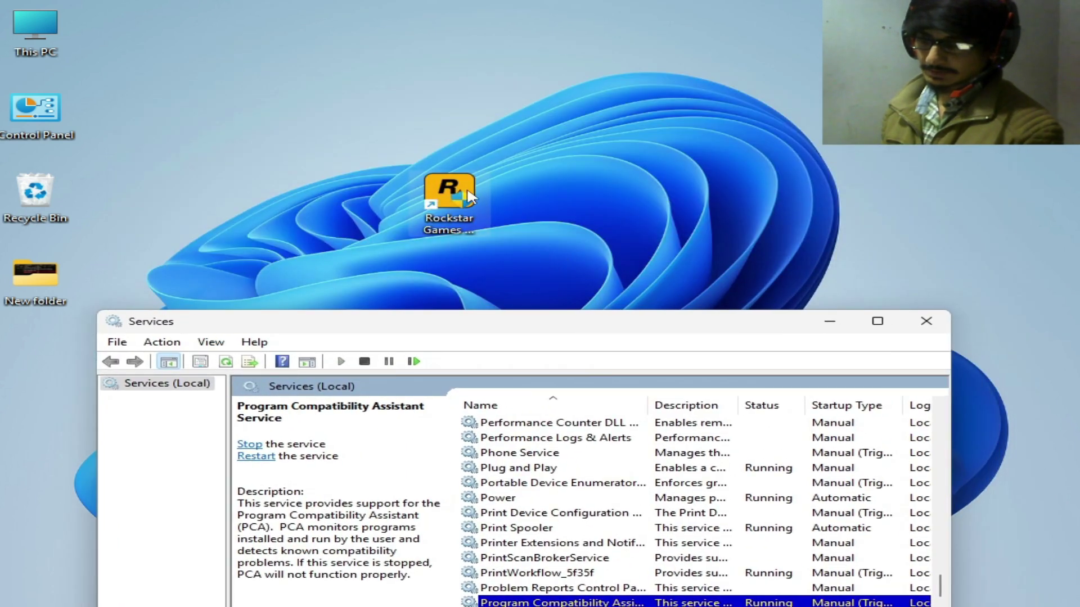
{"action": "right_click", "coordinate": [449, 202]}
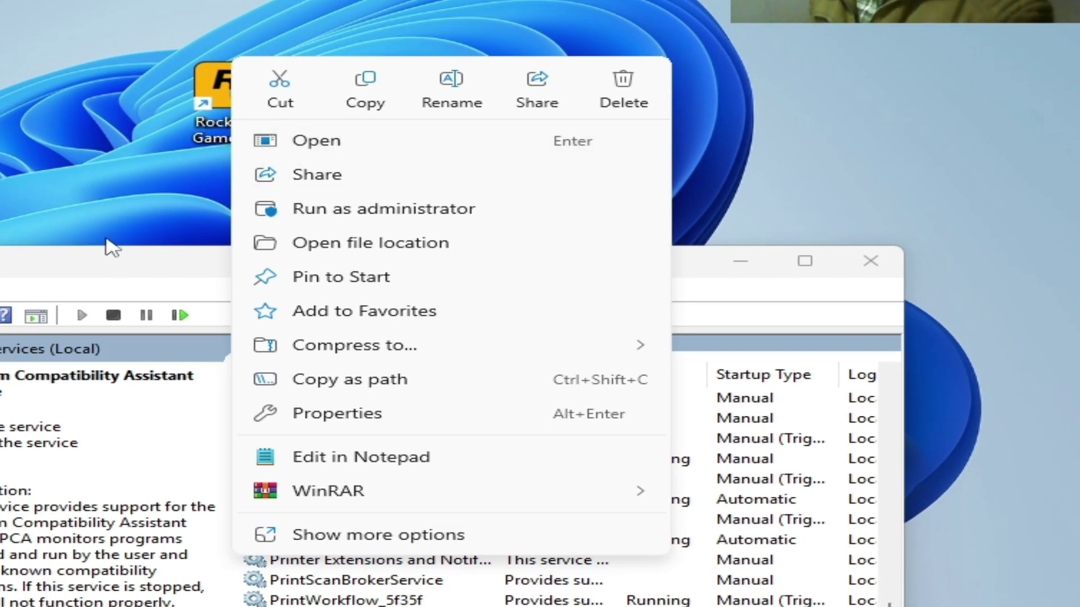
{"action": "left_click", "coordinate": [109, 240]}
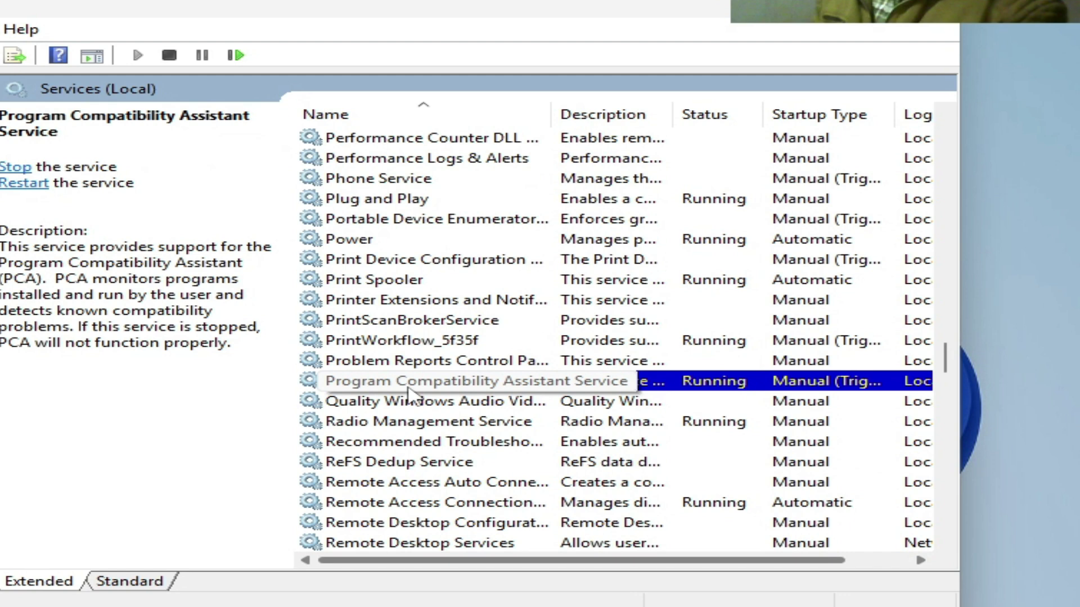
{"action": "right_click", "coordinate": [569, 387]}
{"action": "left_click", "coordinate": [641, 586]}
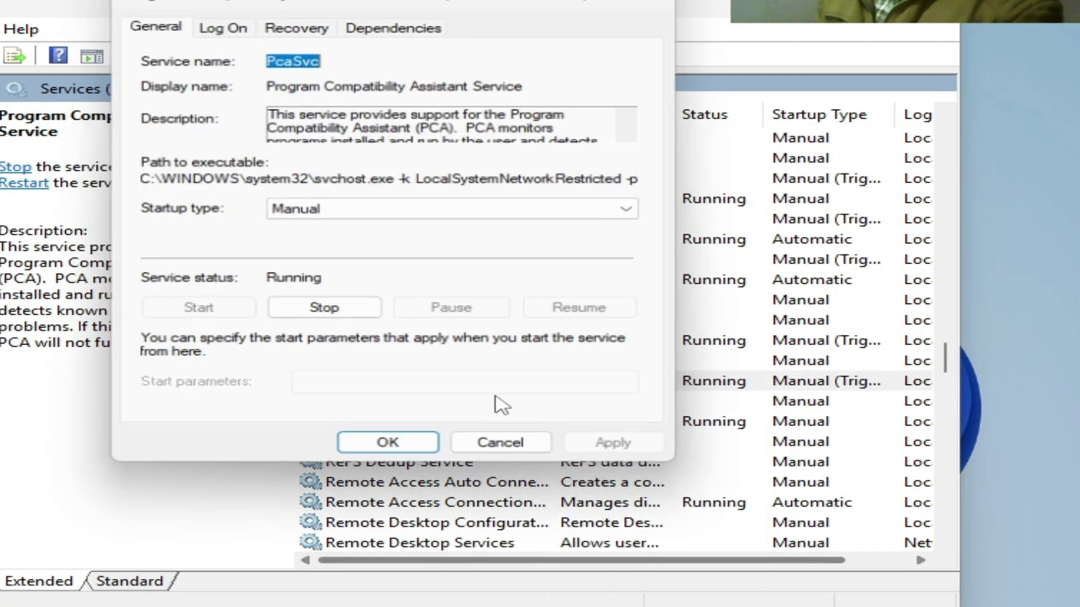
{"action": "left_click", "coordinate": [451, 208]}
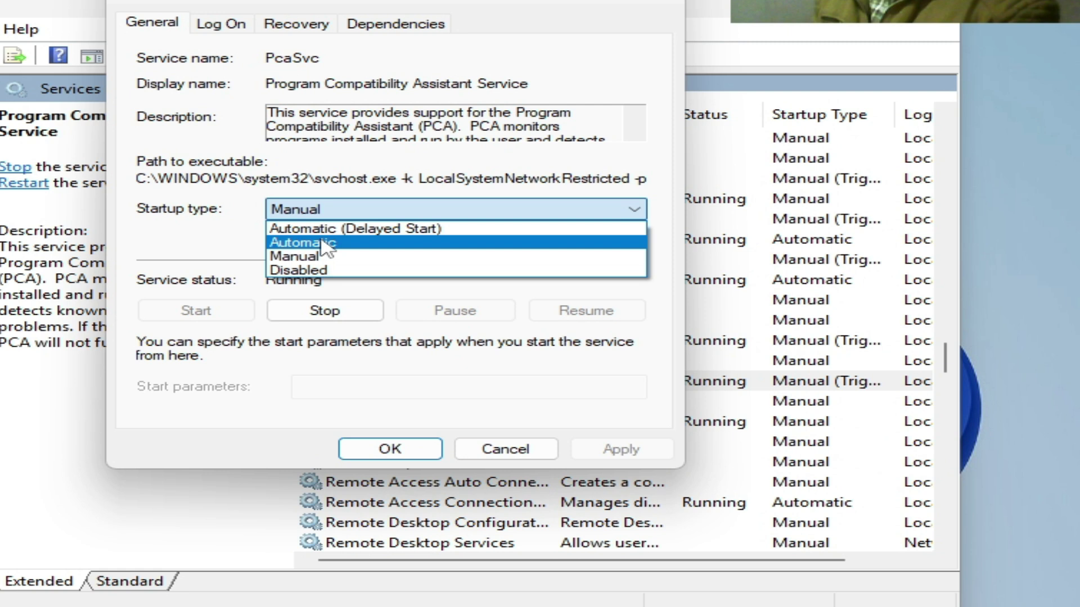
{"action": "left_click", "coordinate": [302, 242]}
{"action": "left_click", "coordinate": [621, 448]}
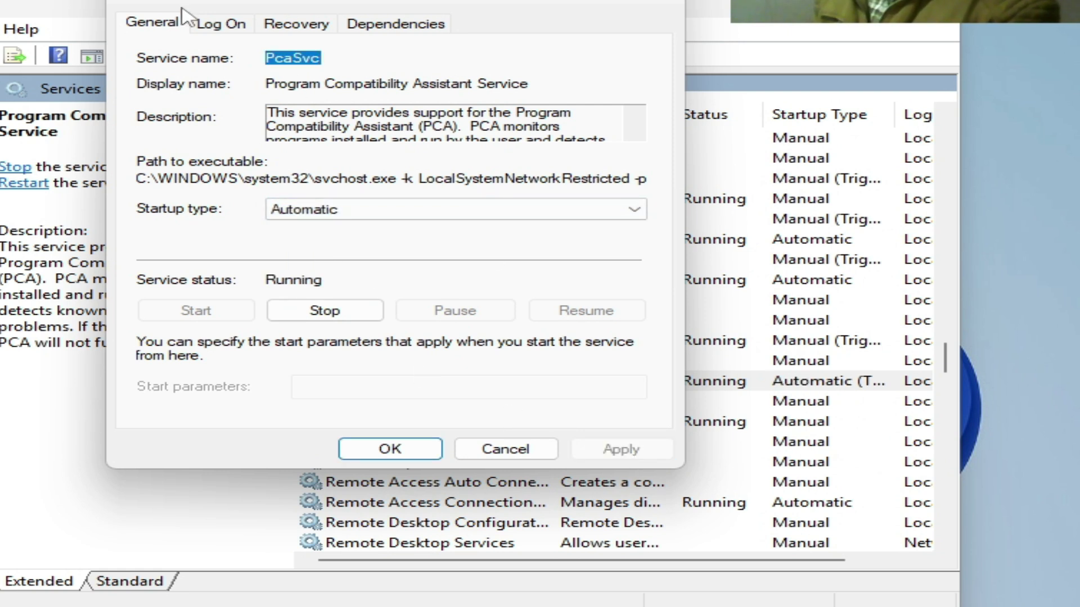
Review the Log On settings, then stop and restart the service and close Properties
{"action": "left_click", "coordinate": [217, 24]}
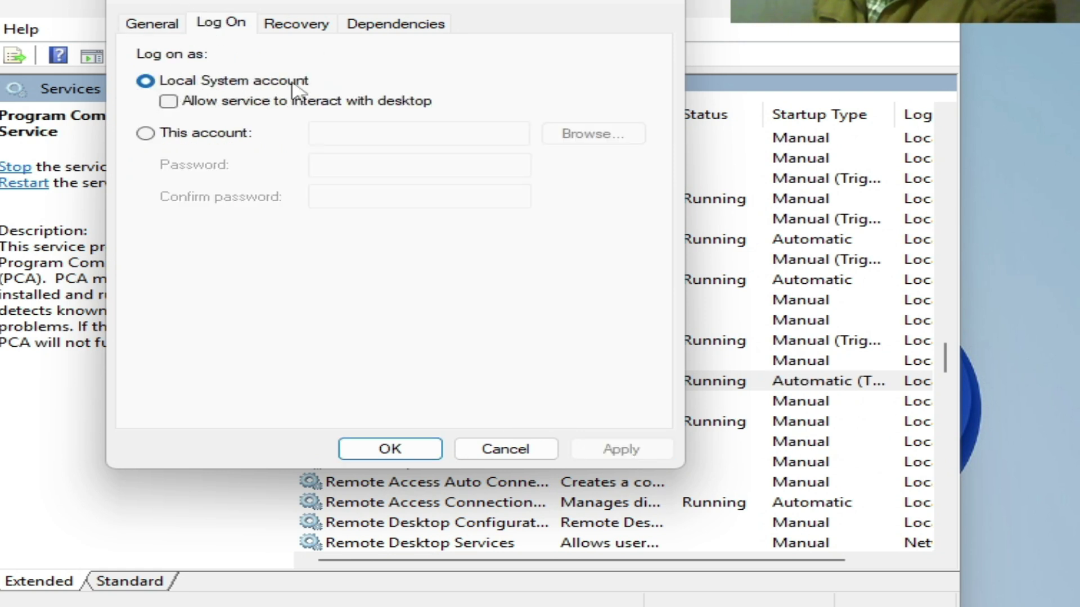
{"action": "left_click", "coordinate": [157, 25]}
{"action": "left_click", "coordinate": [218, 26]}
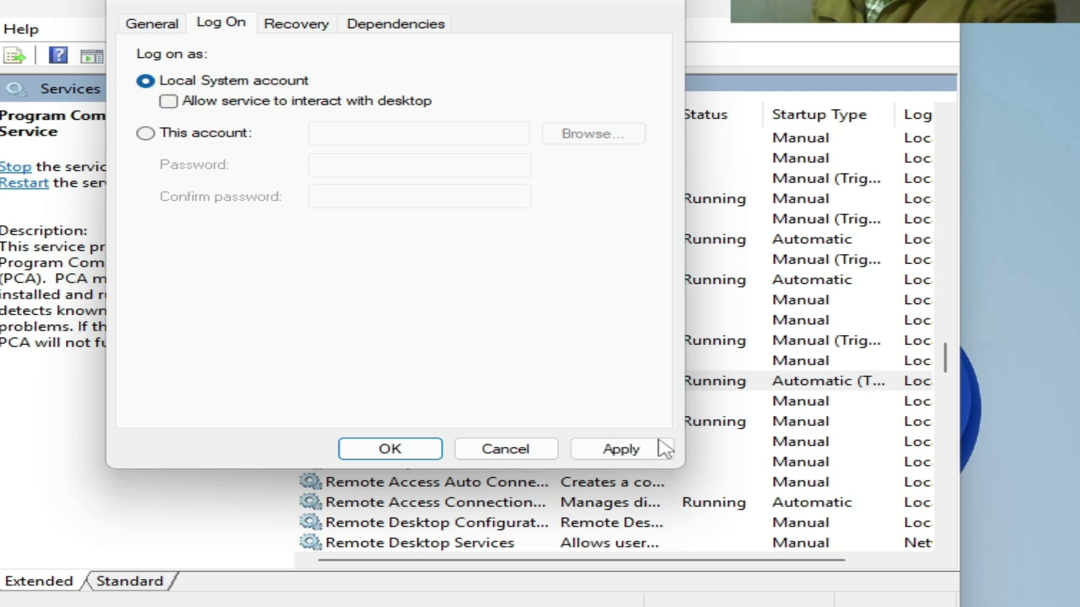
{"action": "left_click", "coordinate": [156, 25]}
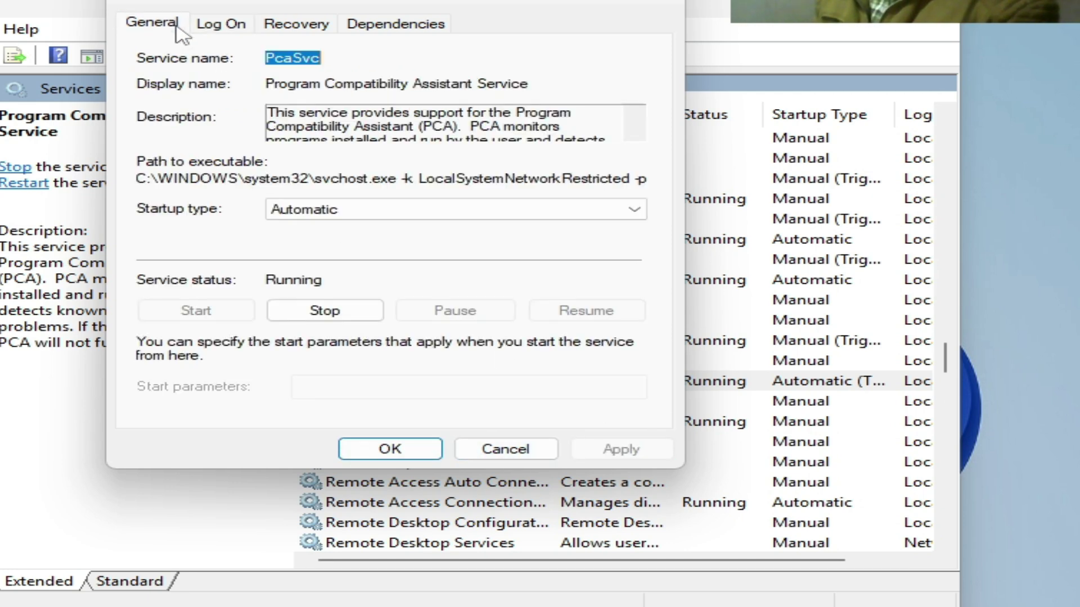
{"action": "left_click", "coordinate": [324, 314]}
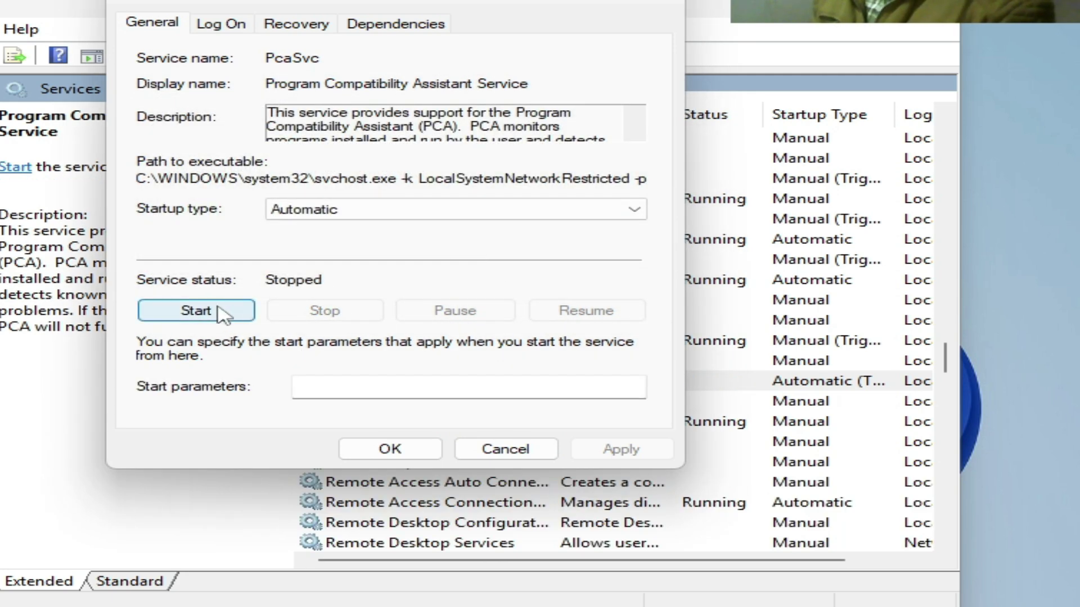
{"action": "left_click", "coordinate": [195, 310]}
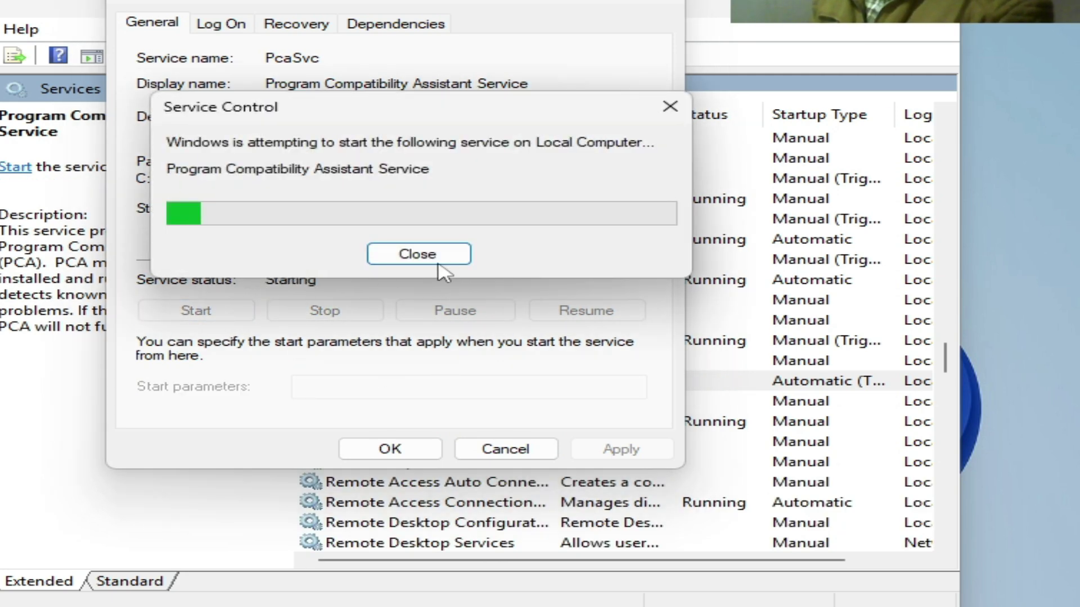
{"action": "left_click", "coordinate": [390, 449]}
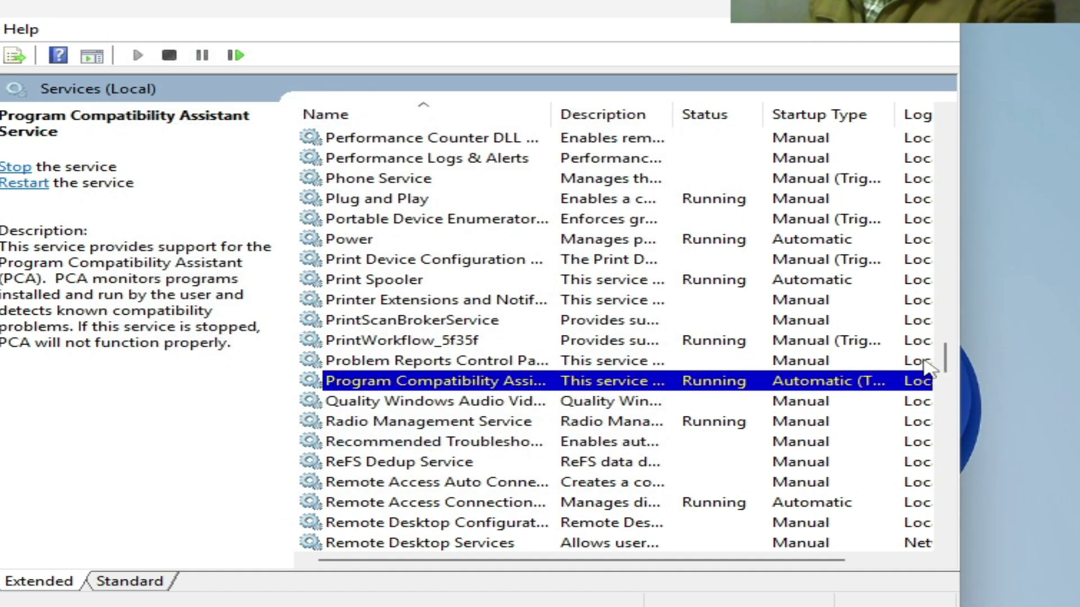
{"action": "mouse_move", "coordinate": [947, 358]}
{"action": "left_mouse_down"}
{"action": "mouse_move", "coordinate": [949, 443]}
{"action": "mouse_move", "coordinate": [950, 384]}
{"action": "left_mouse_up"}
Set the Rockstar Game Library Service startup type to Automatic and apply it
{"action": "left_click", "coordinate": [717, 342]}
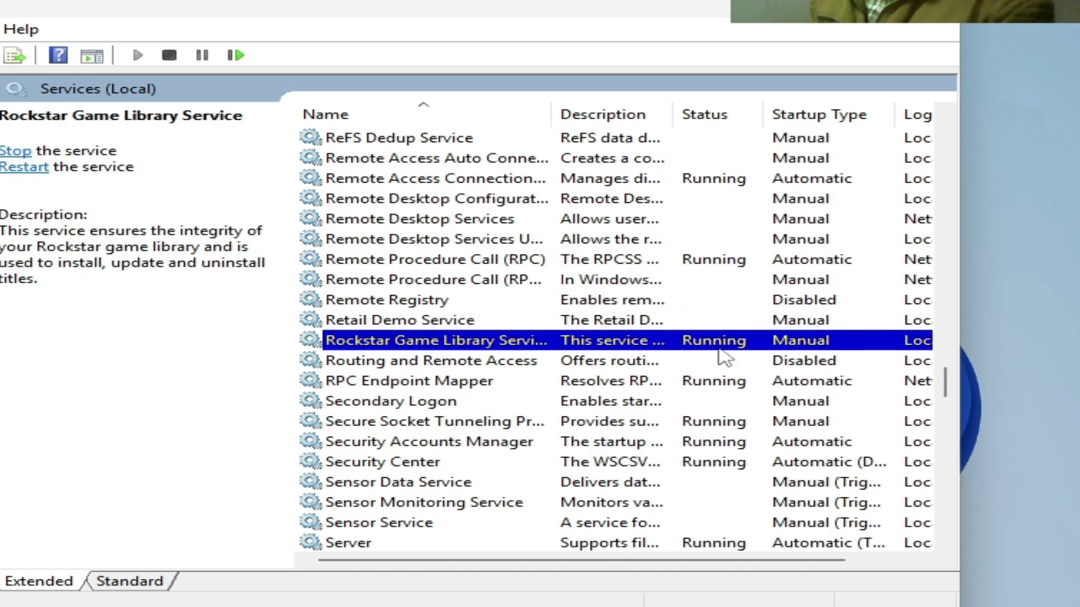
{"action": "right_click", "coordinate": [523, 346]}
{"action": "left_click", "coordinate": [583, 543]}
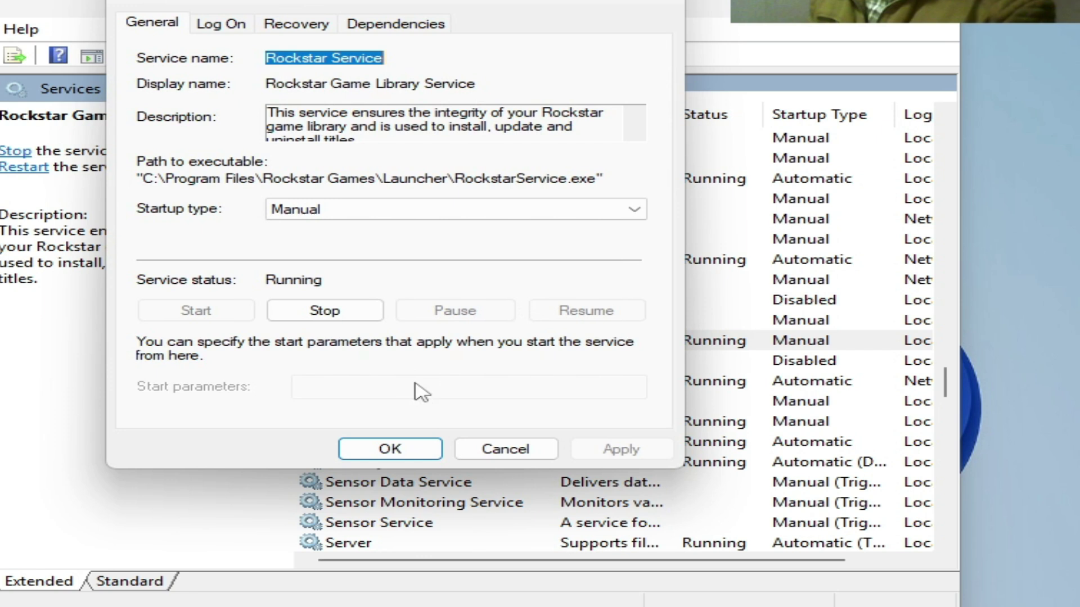
{"action": "left_click", "coordinate": [456, 209]}
{"action": "left_click", "coordinate": [337, 239]}
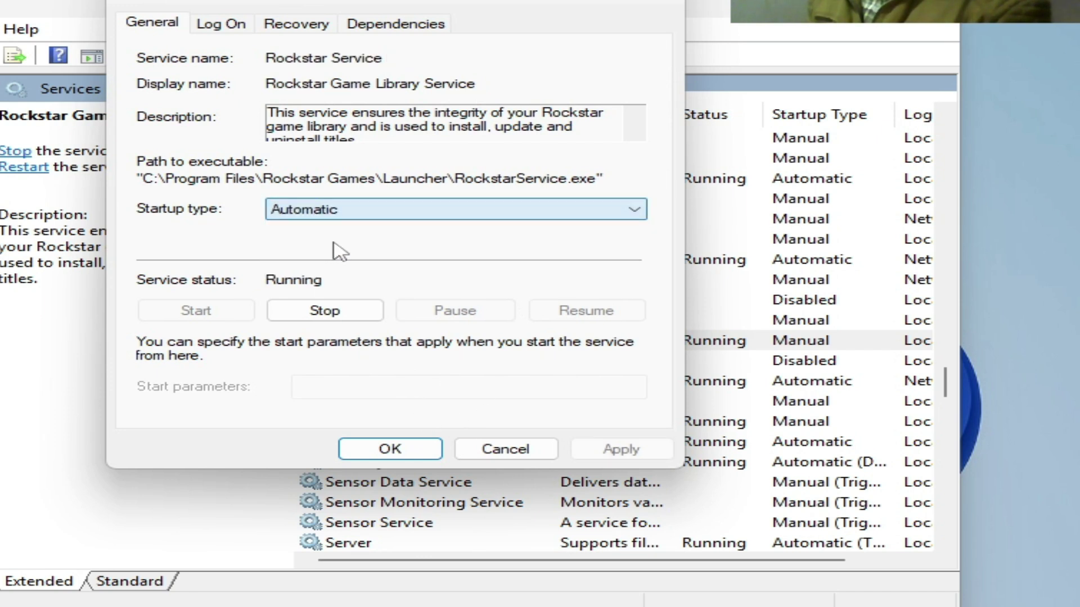
{"action": "left_click", "coordinate": [621, 450]}
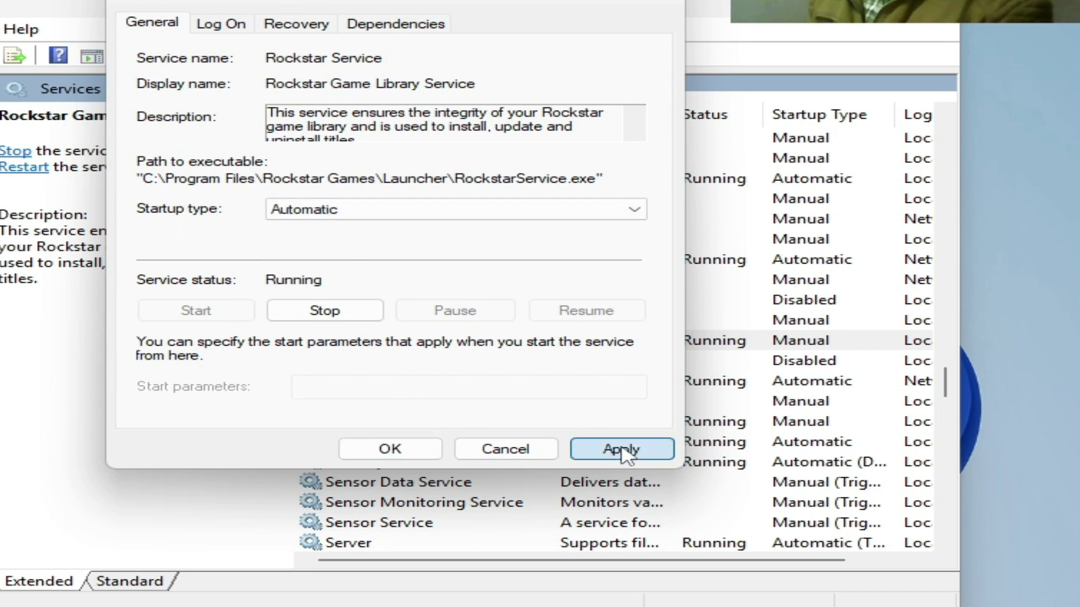
Apply the Log On settings, then stop and restart the Rockstar service and confirm
{"action": "left_click", "coordinate": [221, 25]}
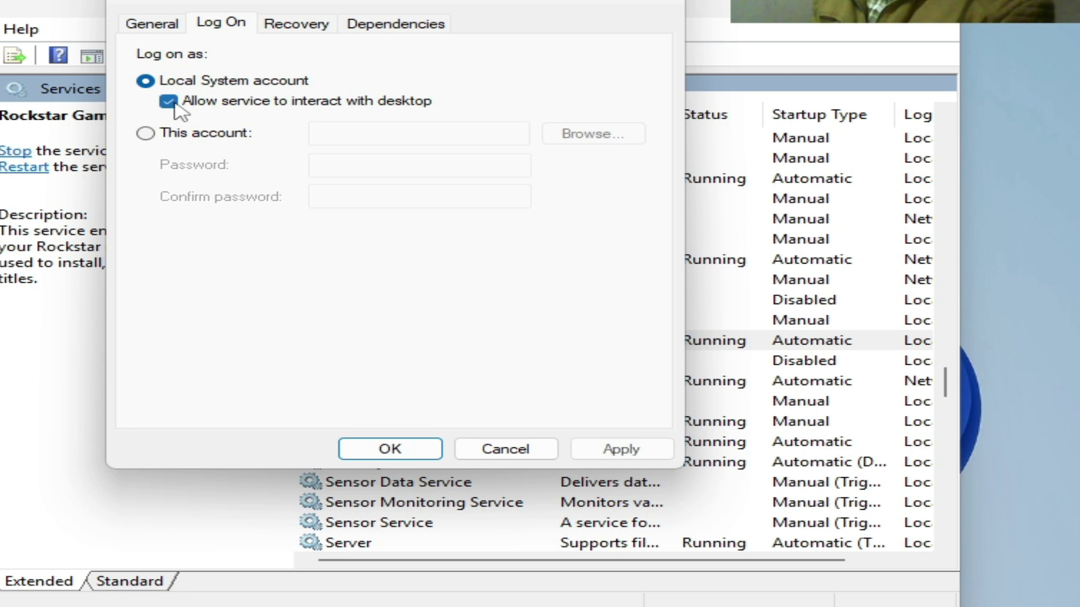
{"action": "left_click", "coordinate": [622, 449]}
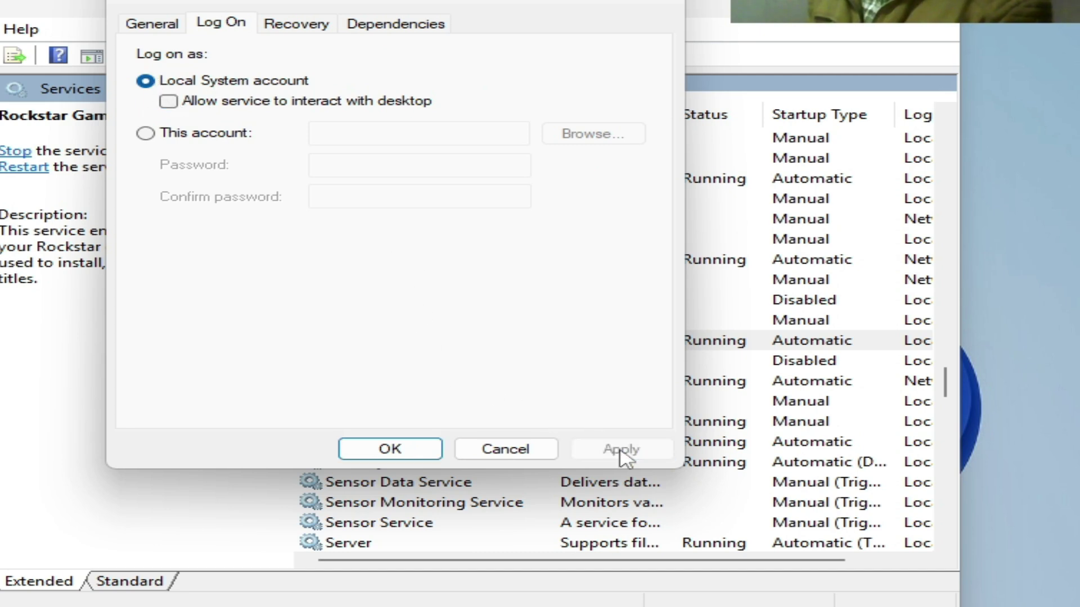
{"action": "left_click", "coordinate": [152, 23]}
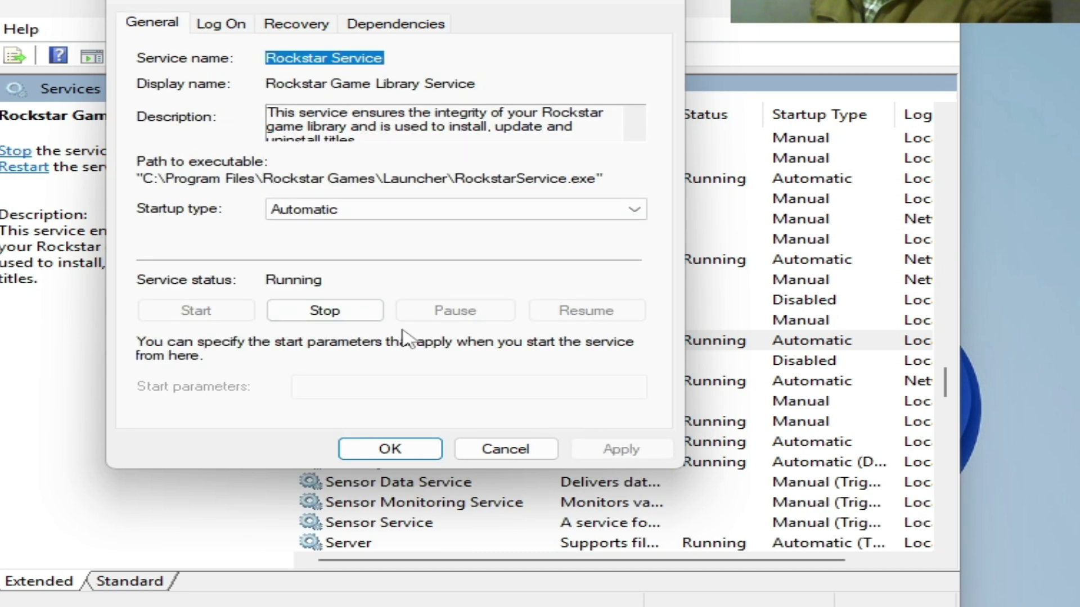
{"action": "left_click", "coordinate": [325, 311]}
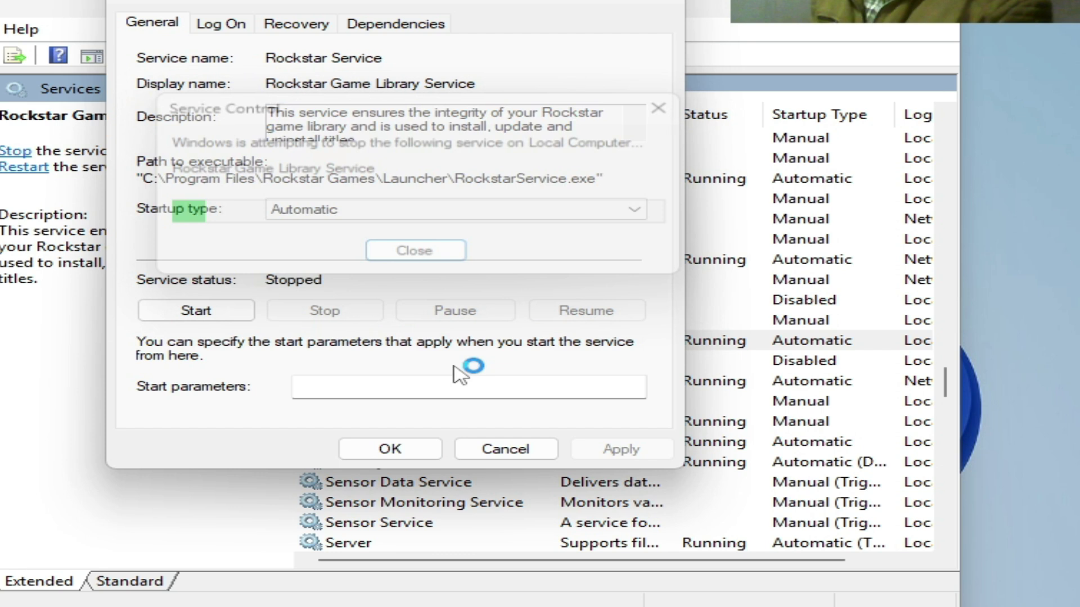
{"action": "left_click", "coordinate": [196, 310]}
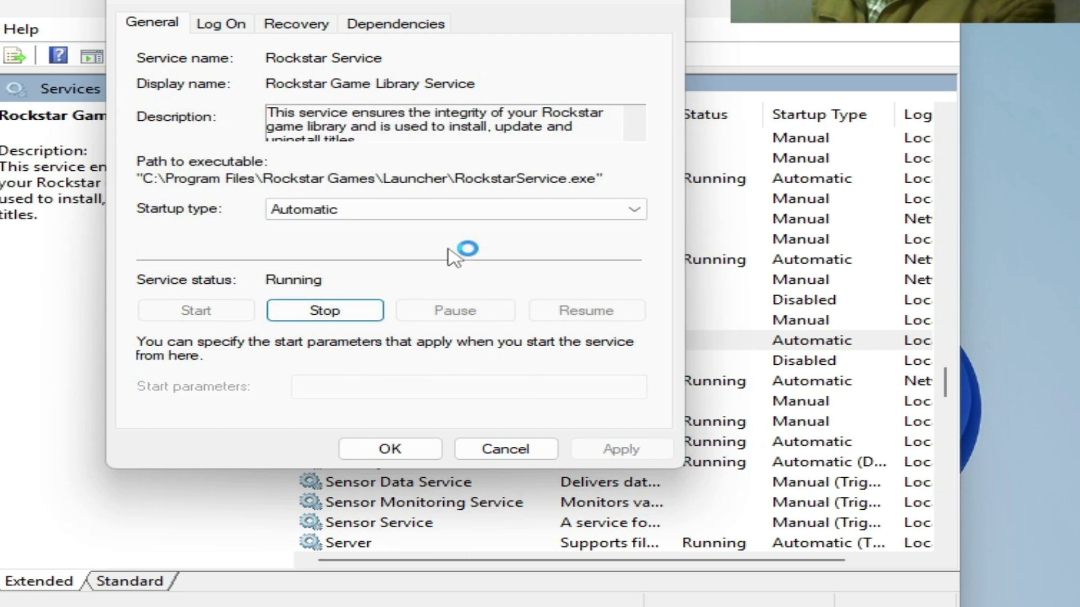
{"action": "left_click", "coordinate": [389, 450]}
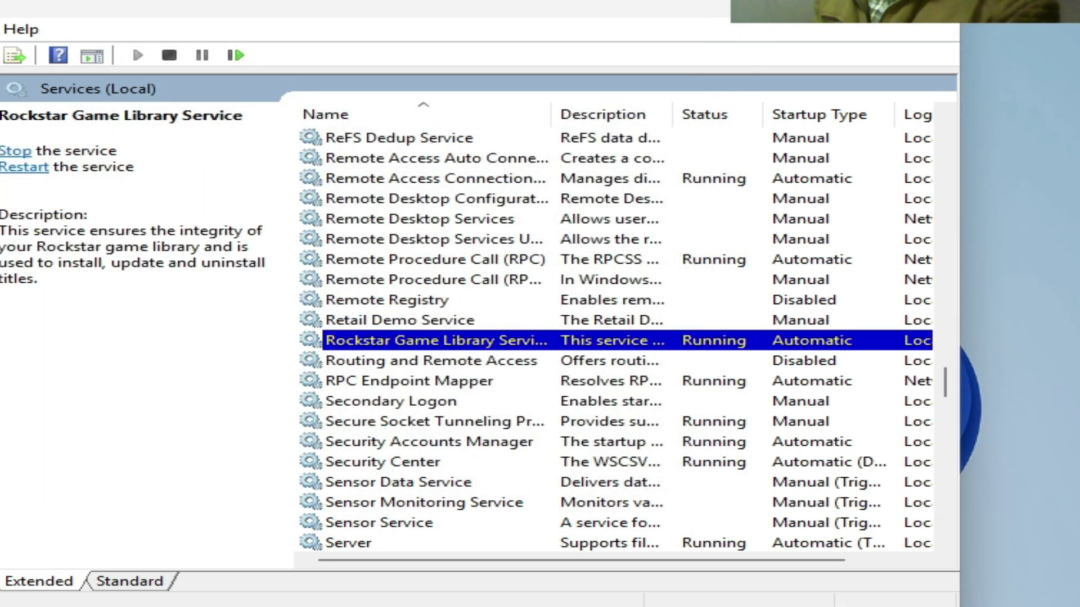
Uncheck Windows 8 compatibility mode on the Rockstar Games Launcher shortcut and apply it
{"action": "left_click", "coordinate": [951, 53]}
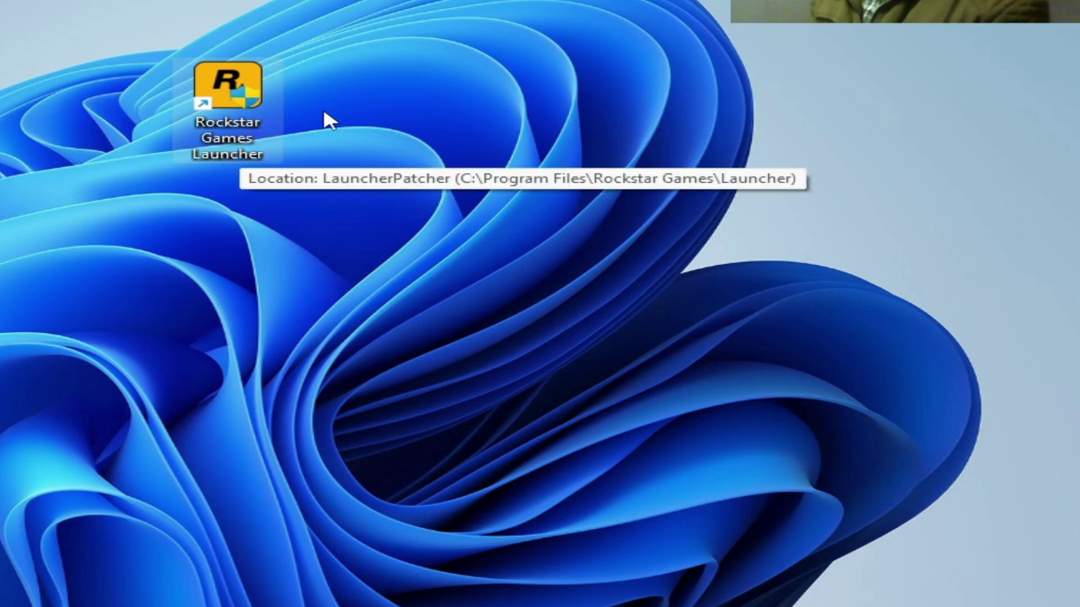
{"action": "left_click_drag", "start_coordinate": [228, 93], "coordinate": [450, 93]}
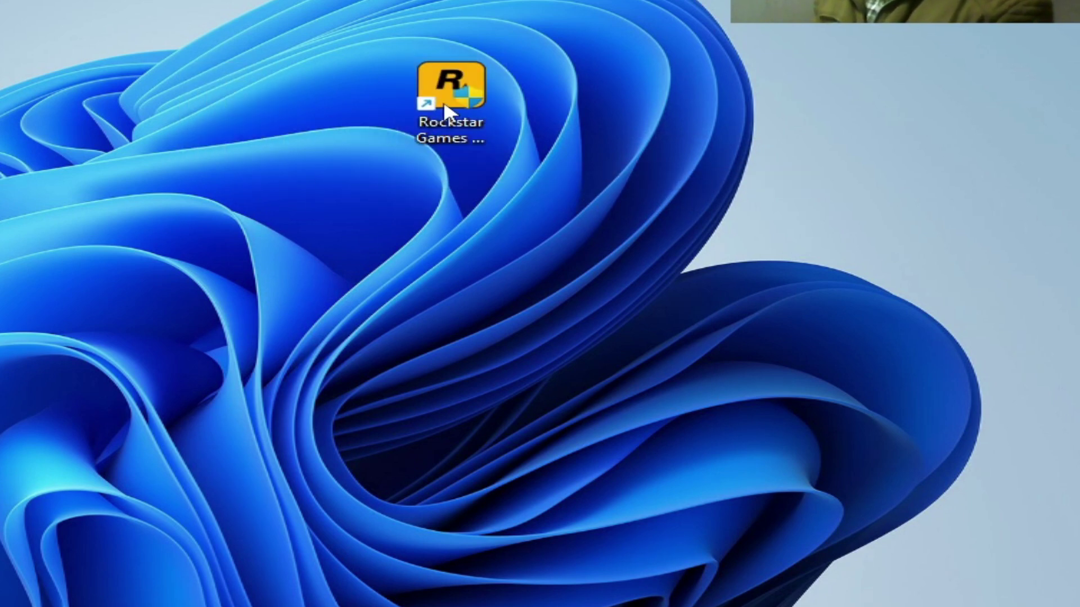
{"action": "right_click", "coordinate": [448, 108]}
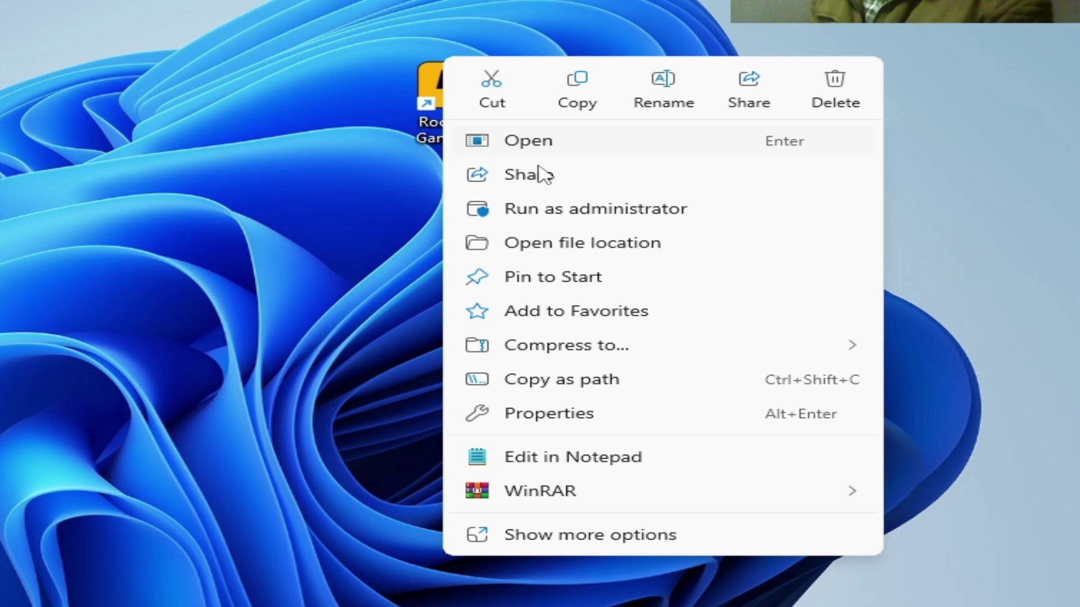
{"action": "left_click", "coordinate": [559, 419]}
{"action": "left_click", "coordinate": [750, 105]}
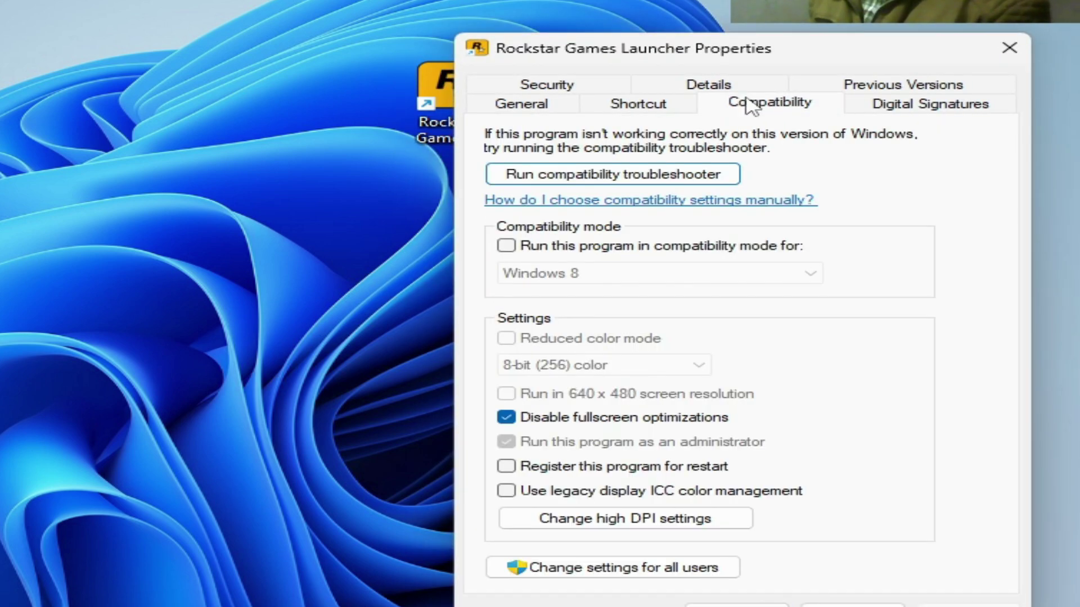
{"action": "left_click", "coordinate": [506, 247]}
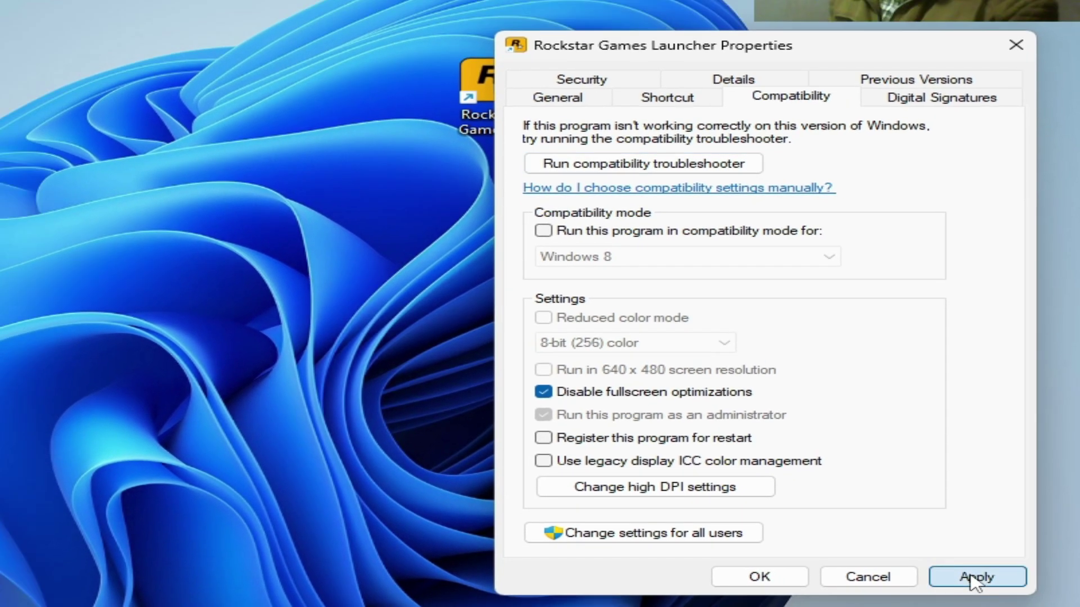
{"action": "left_click", "coordinate": [976, 577]}
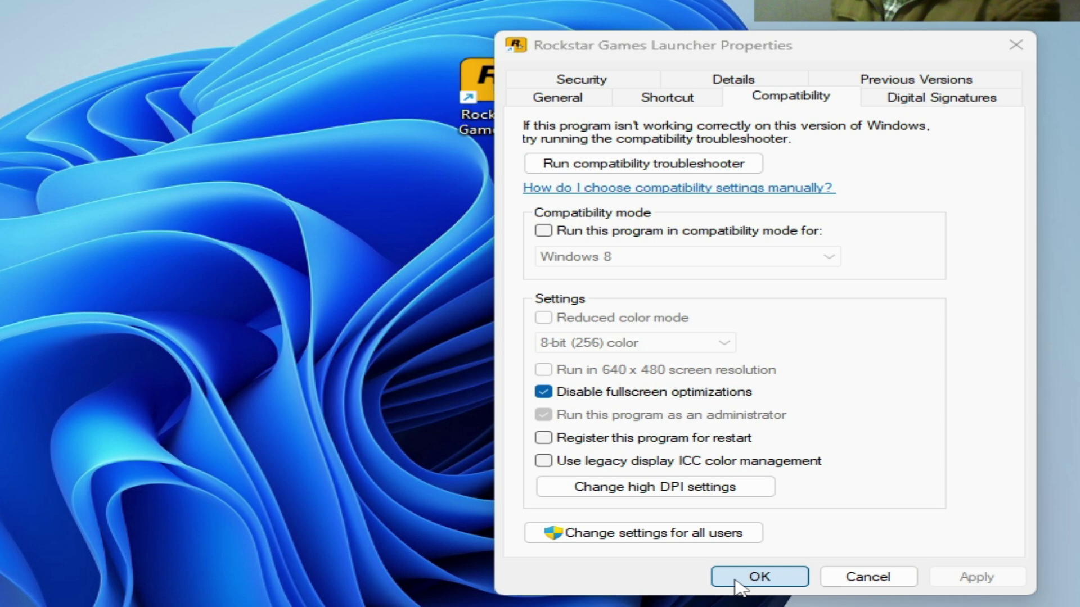
{"action": "left_click", "coordinate": [760, 577]}
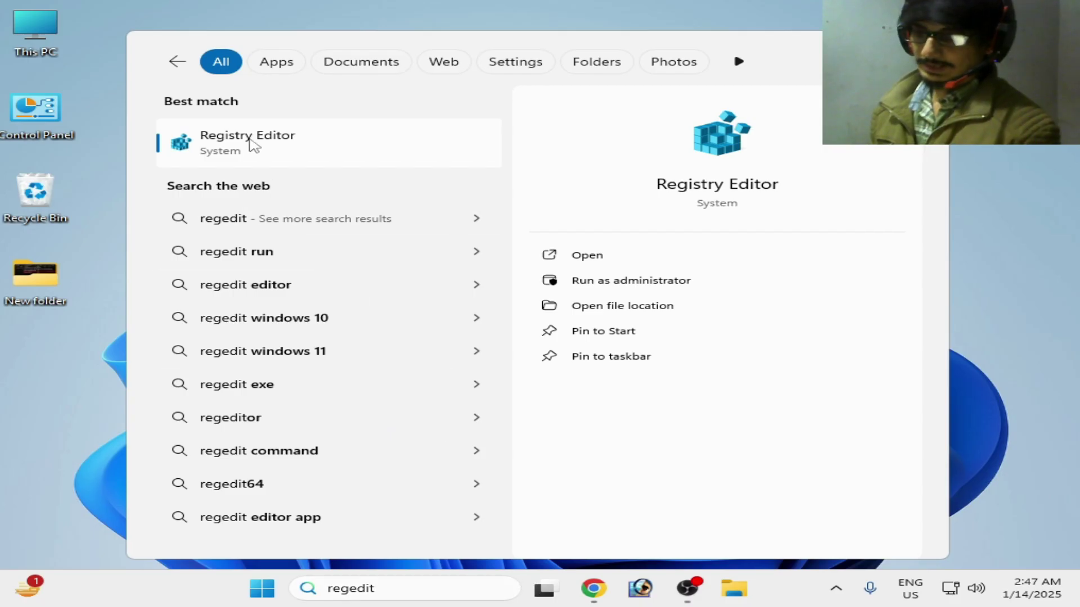
Run Registry Editor as administrator from the search results
{"action": "right_click", "coordinate": [253, 145]}
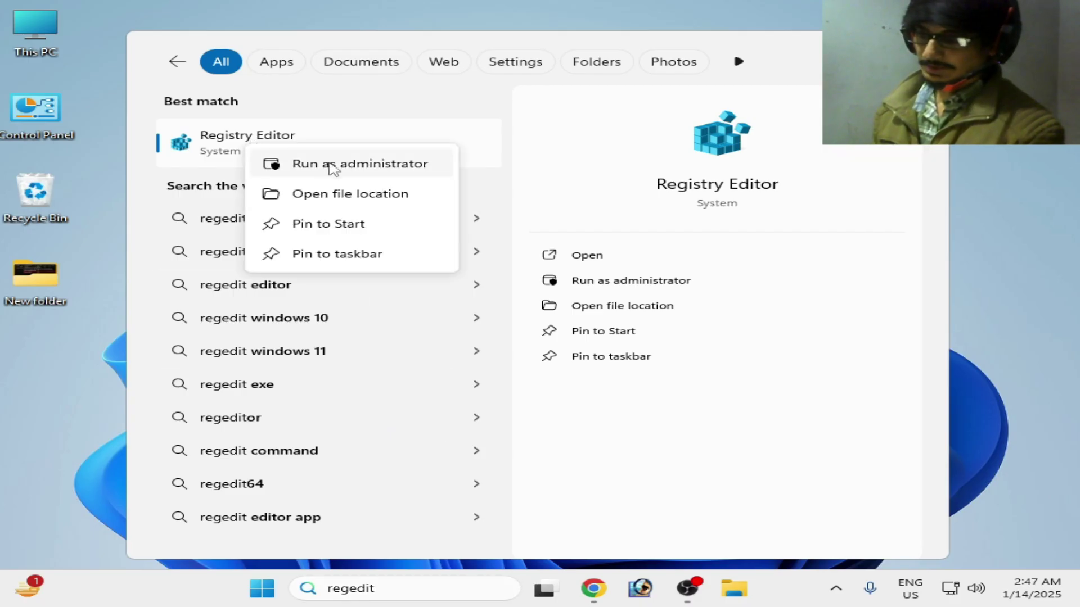
{"action": "left_click", "coordinate": [333, 166]}
Expand HKEY_LOCAL_MACHINE\SOFTWARE\WOW6432Node and select the Rockstar Games key
{"action": "left_click", "coordinate": [128, 168]}
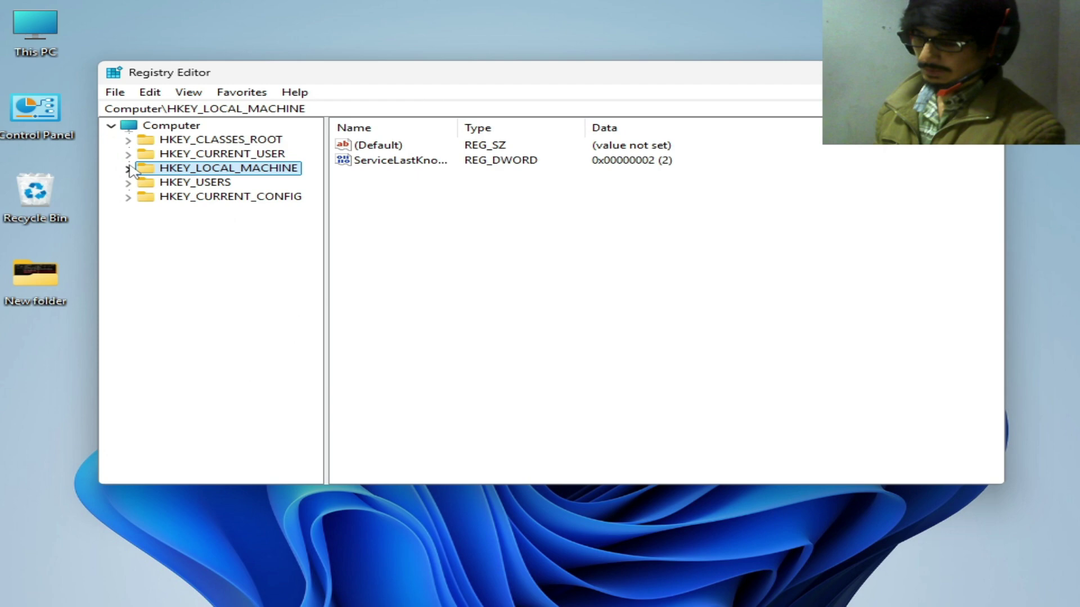
{"action": "left_click", "coordinate": [128, 168]}
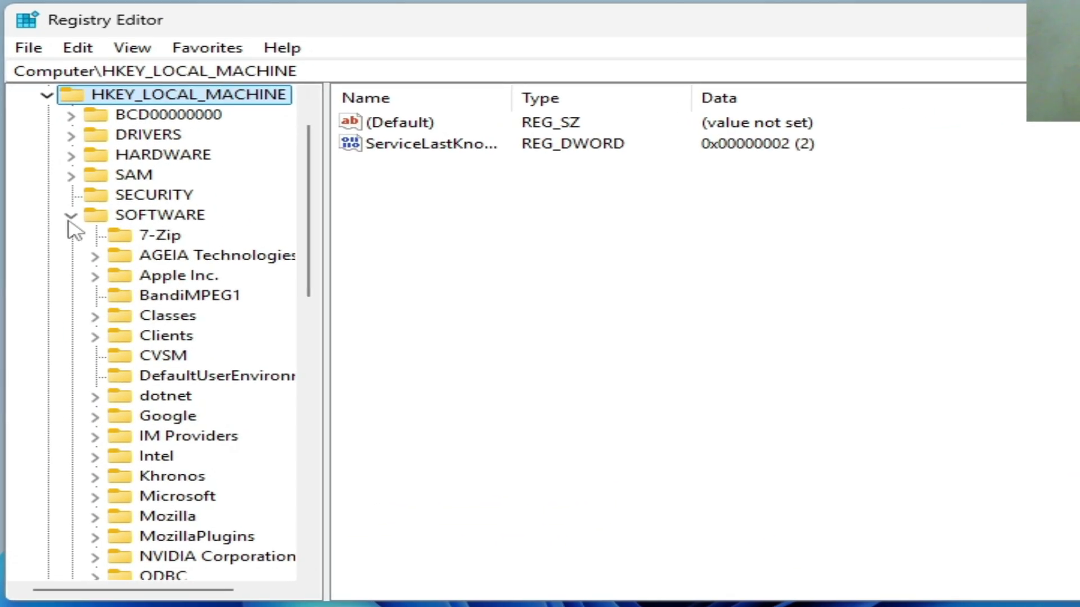
{"action": "left_click", "coordinate": [71, 216]}
{"action": "left_click", "coordinate": [71, 295]}
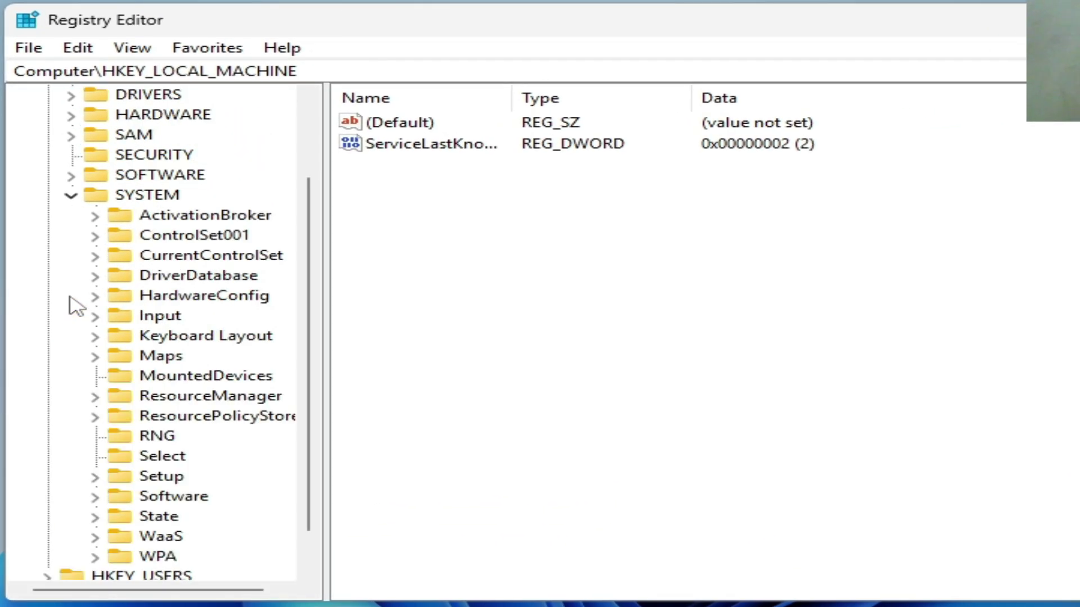
{"action": "left_click", "coordinate": [70, 196]}
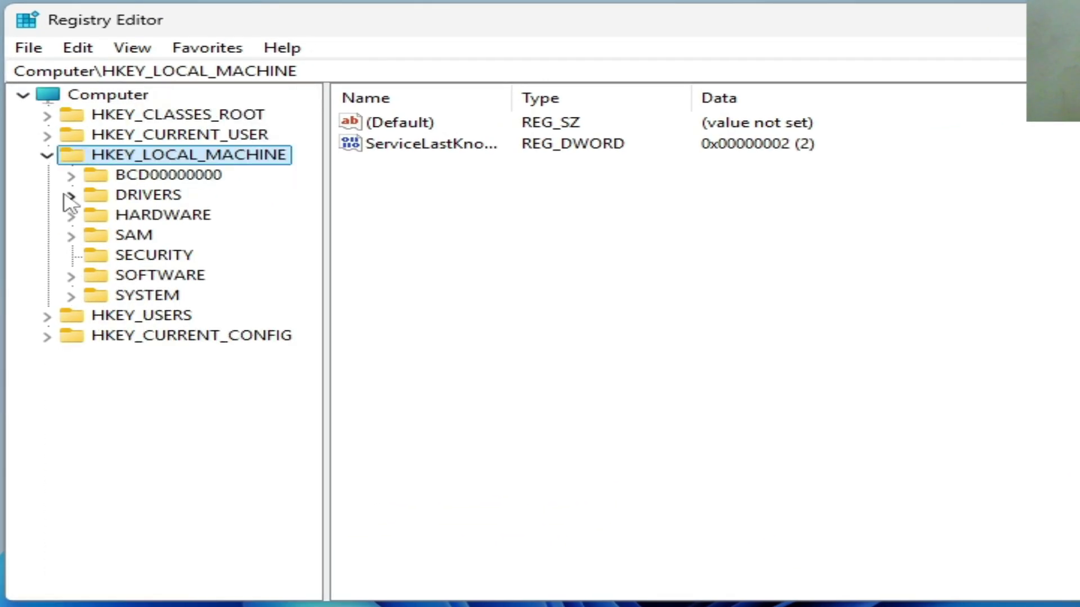
{"action": "left_click", "coordinate": [71, 275]}
{"action": "left_click_drag", "start_coordinate": [314, 254], "coordinate": [314, 329]}
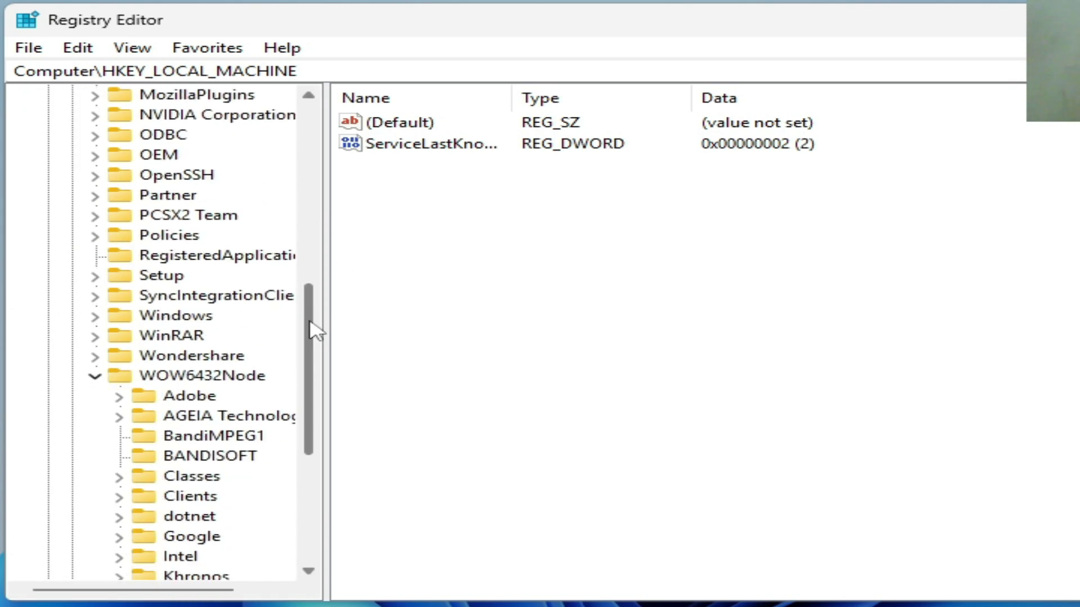
{"action": "left_click", "coordinate": [95, 376]}
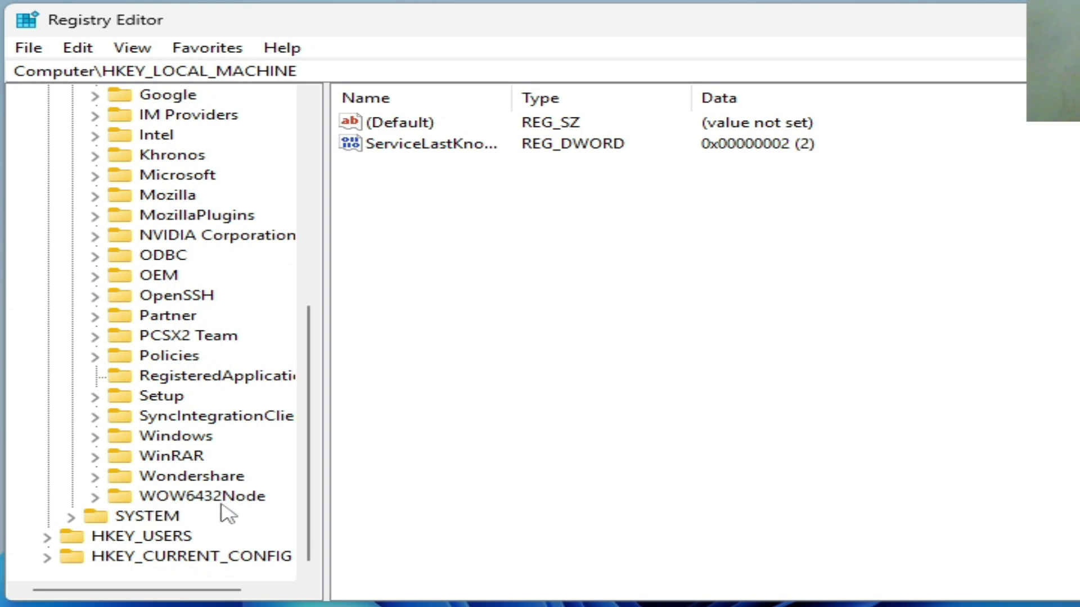
{"action": "left_click", "coordinate": [95, 497]}
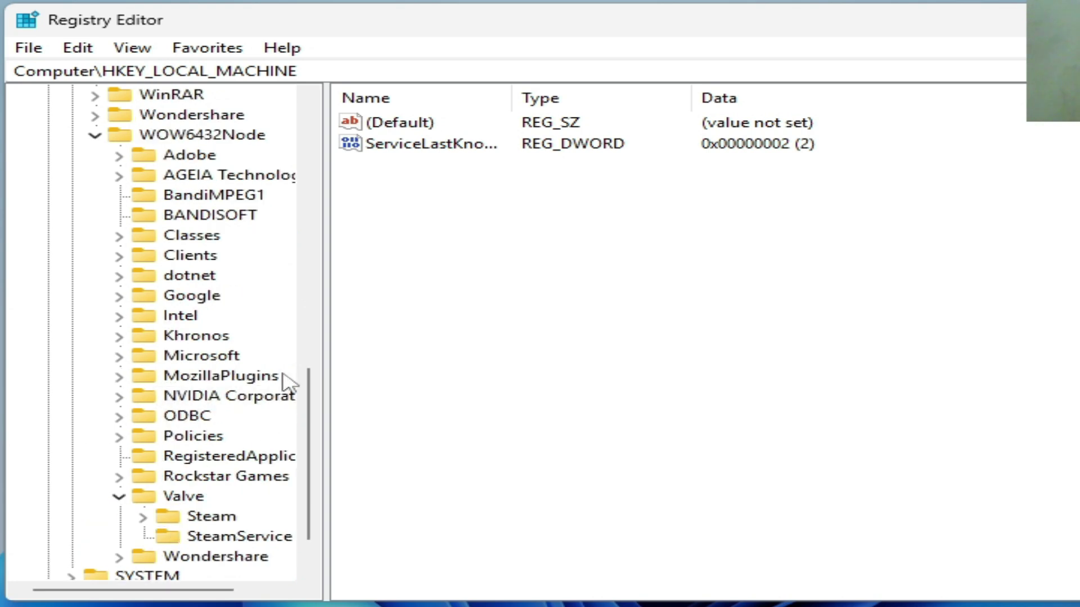
{"action": "left_click", "coordinate": [211, 476]}
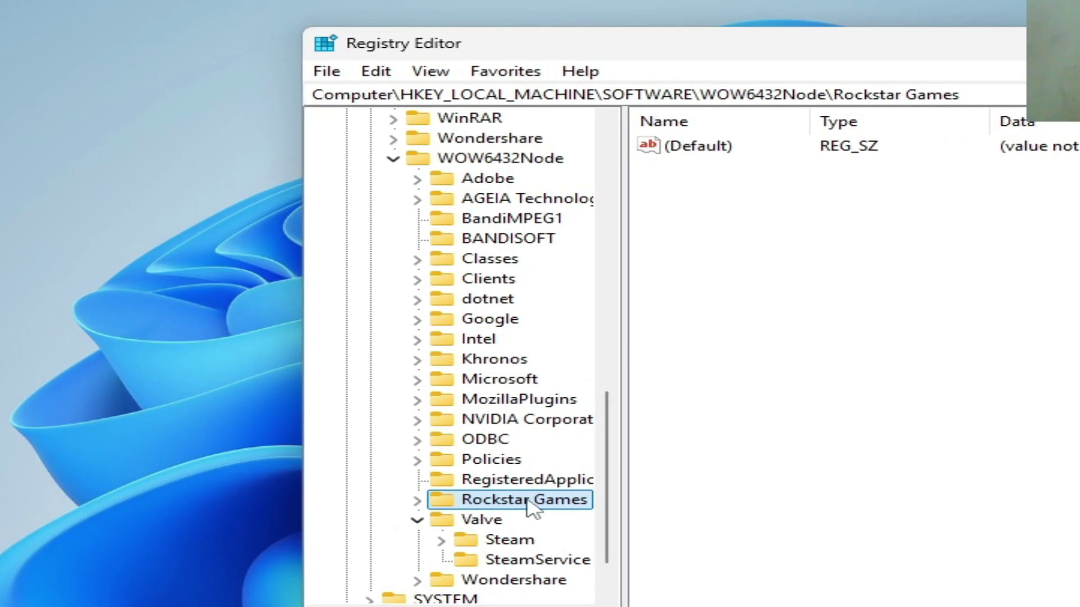
{"action": "right_click", "coordinate": [532, 505]}
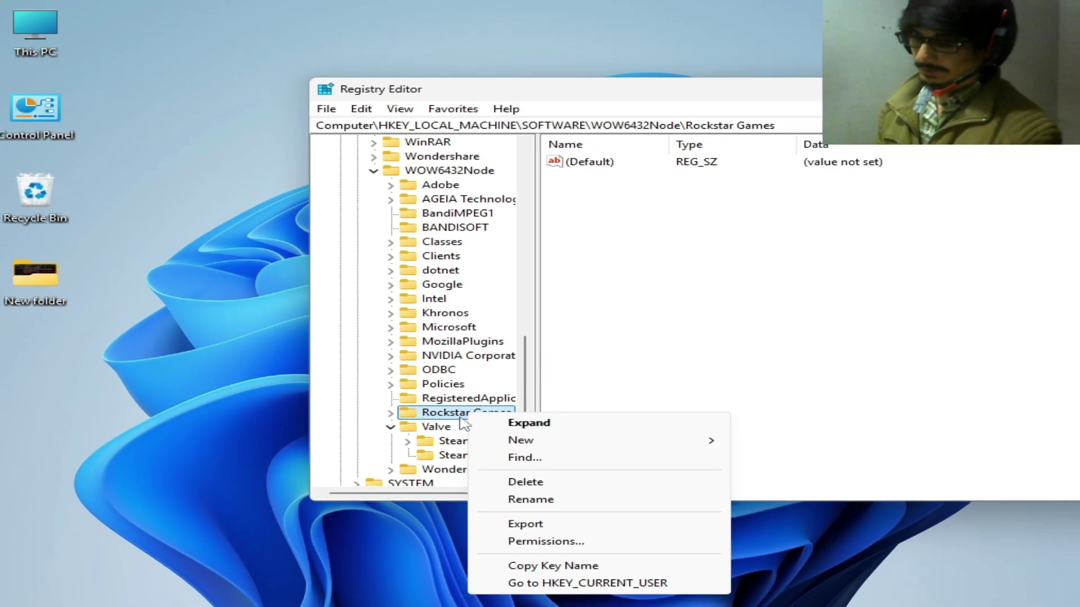
{"action": "left_click", "coordinate": [120, 145]}
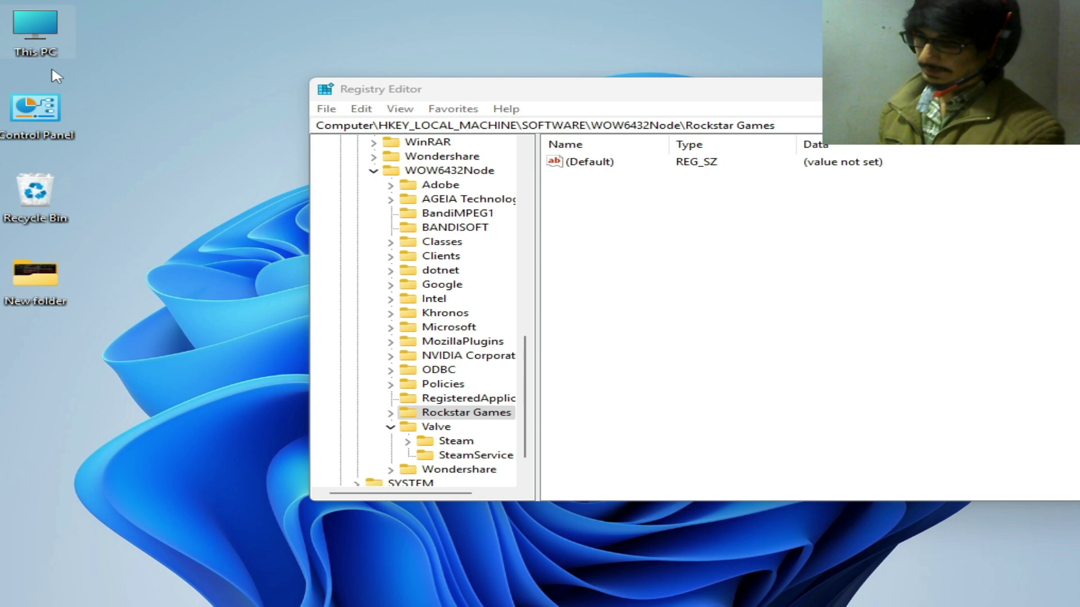
Attempt to delete C:\Program Files\Rockstar Games, which is blocked because it's in use
{"action": "key", "text": "super+e"}
{"action": "double_click", "coordinate": [413, 264]}
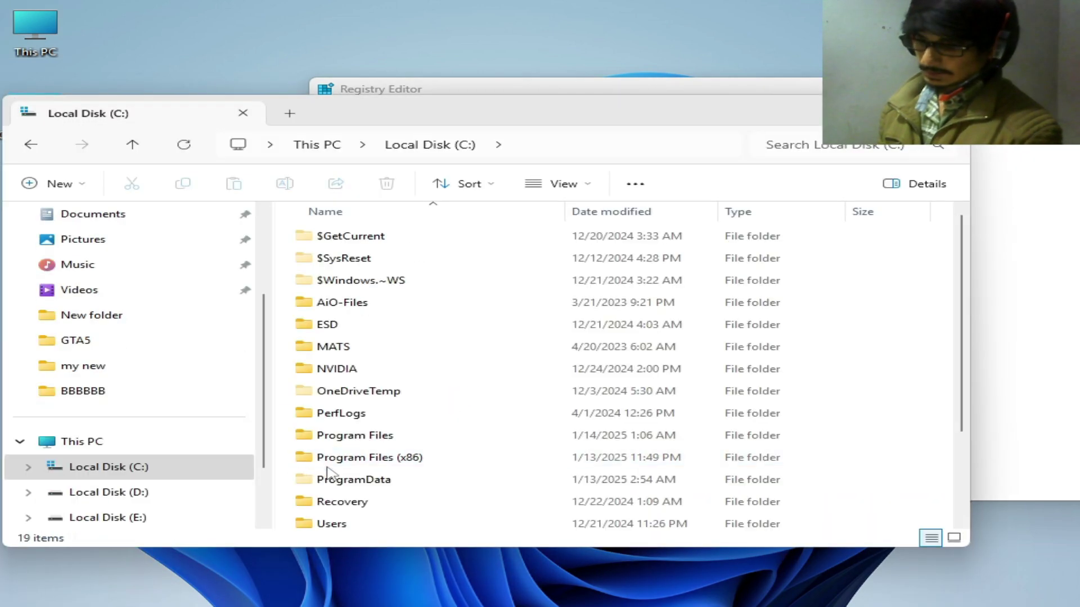
{"action": "left_click", "coordinate": [350, 436]}
{"action": "double_click", "coordinate": [350, 436]}
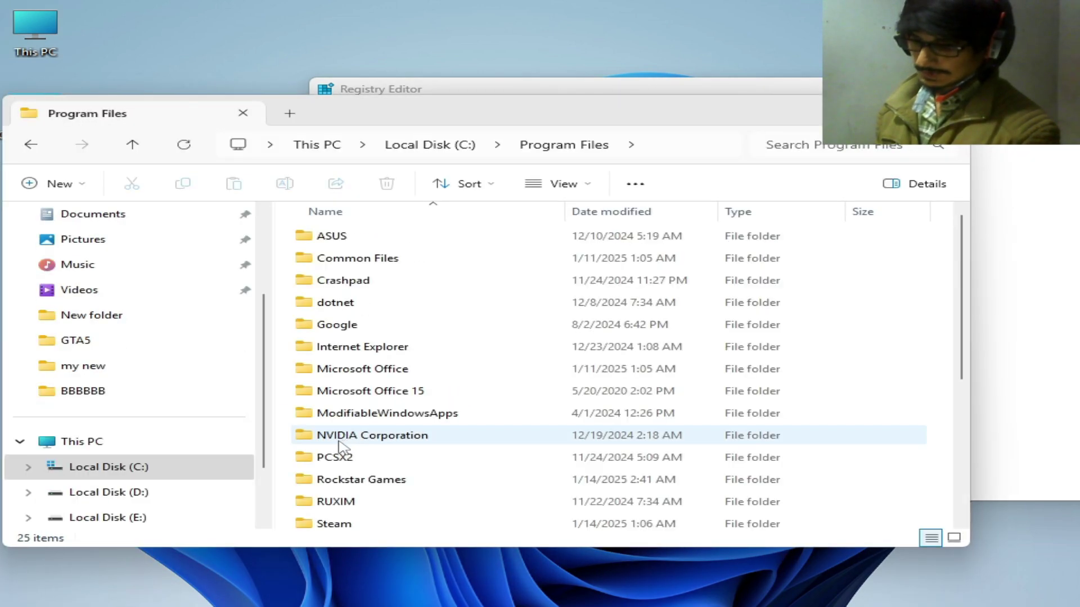
{"action": "left_click", "coordinate": [358, 485]}
{"action": "right_click", "coordinate": [358, 485]}
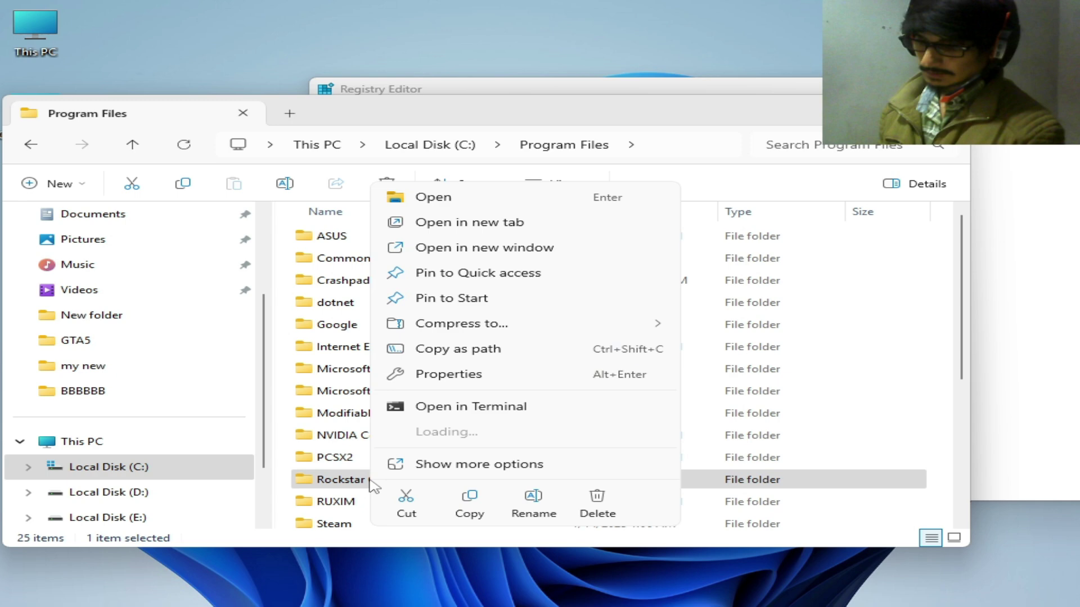
{"action": "left_click", "coordinate": [597, 503]}
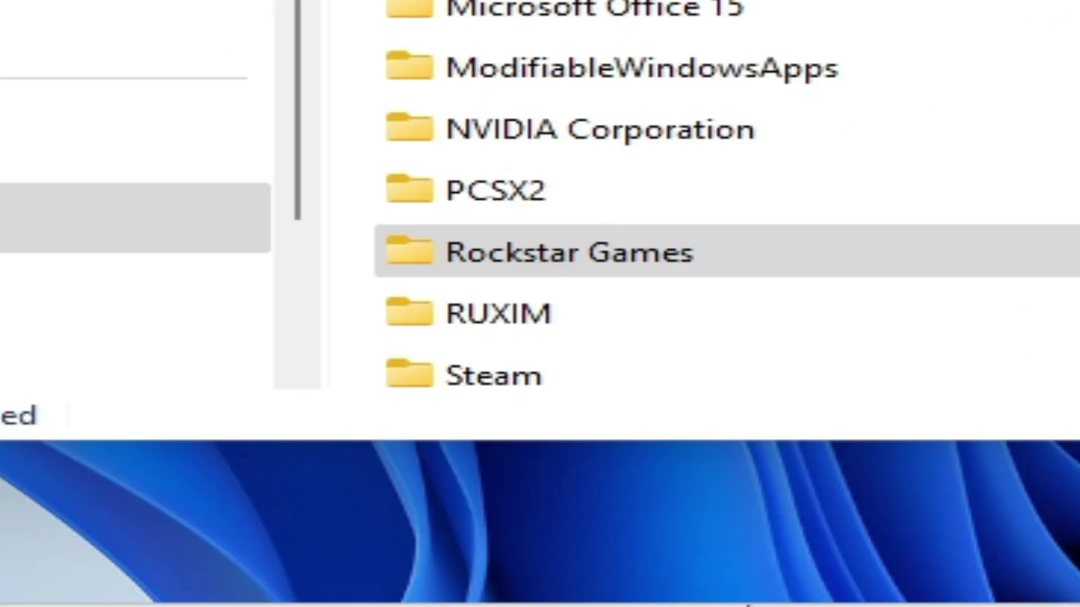
End the Rockstar Games Launcher Service process in Task Manager
{"action": "left_click", "coordinate": [558, 558]}
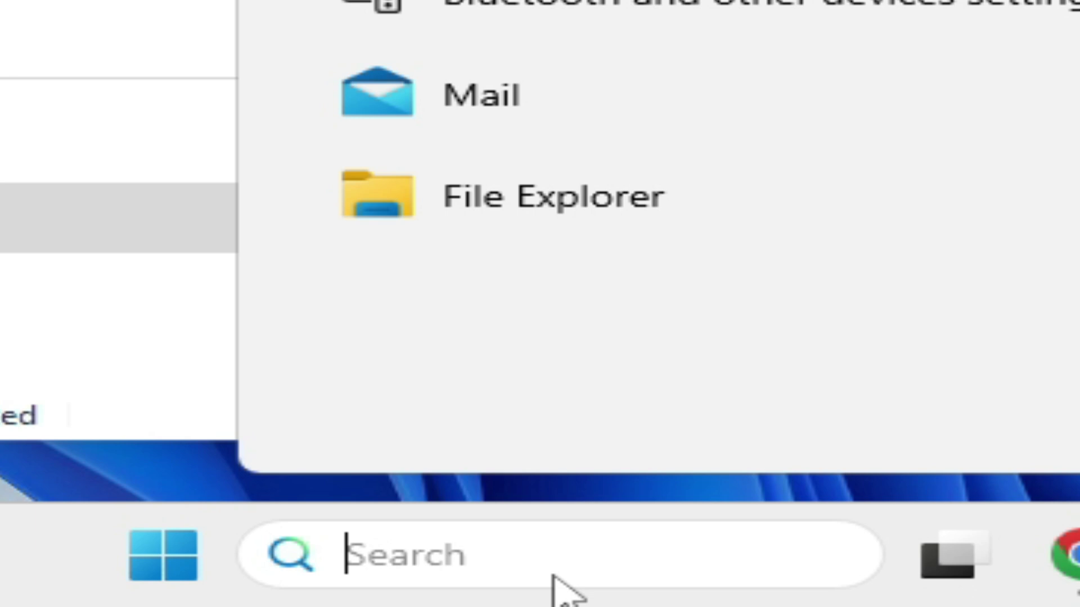
{"action": "type", "text": "tas"}
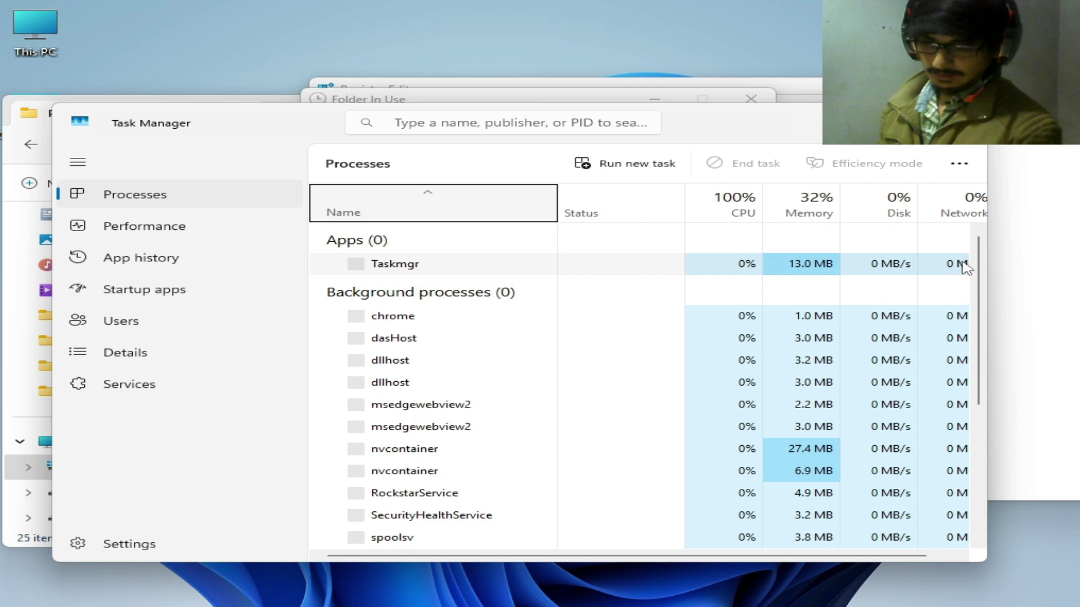
{"action": "left_click_drag", "start_coordinate": [980, 253], "coordinate": [988, 316]}
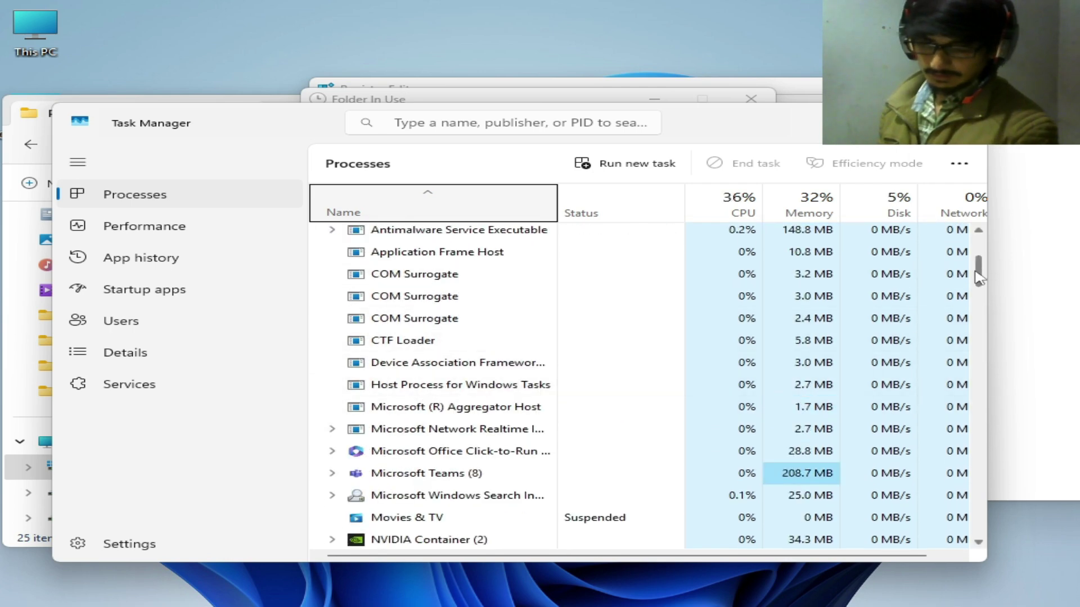
{"action": "mouse_move", "coordinate": [979, 272]}
{"action": "left_mouse_down"}
{"action": "mouse_move", "coordinate": [983, 251]}
{"action": "mouse_move", "coordinate": [980, 300]}
{"action": "left_mouse_up"}
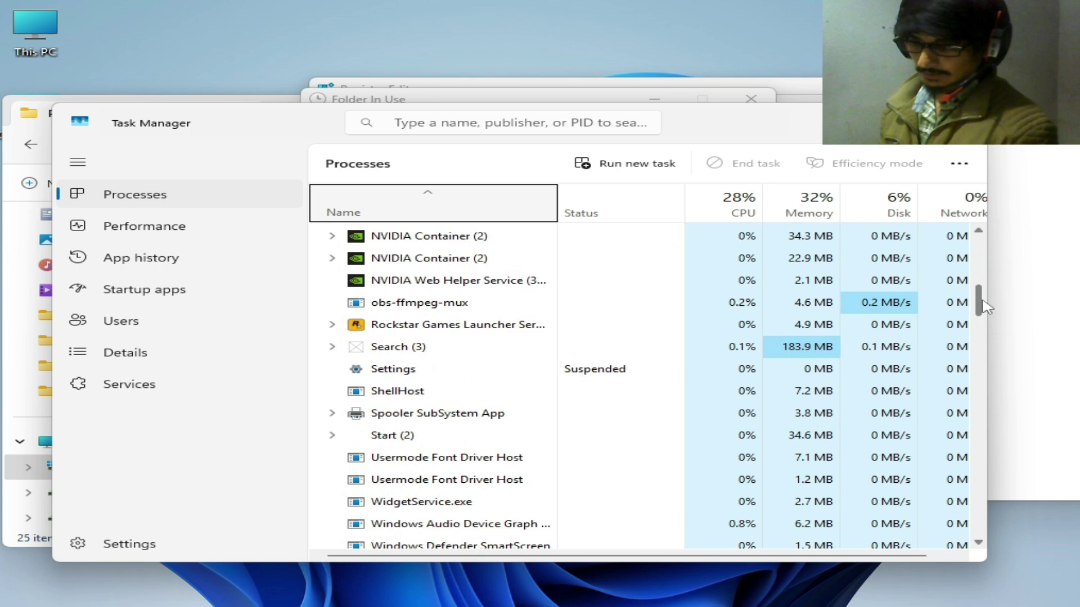
{"action": "right_click", "coordinate": [450, 306]}
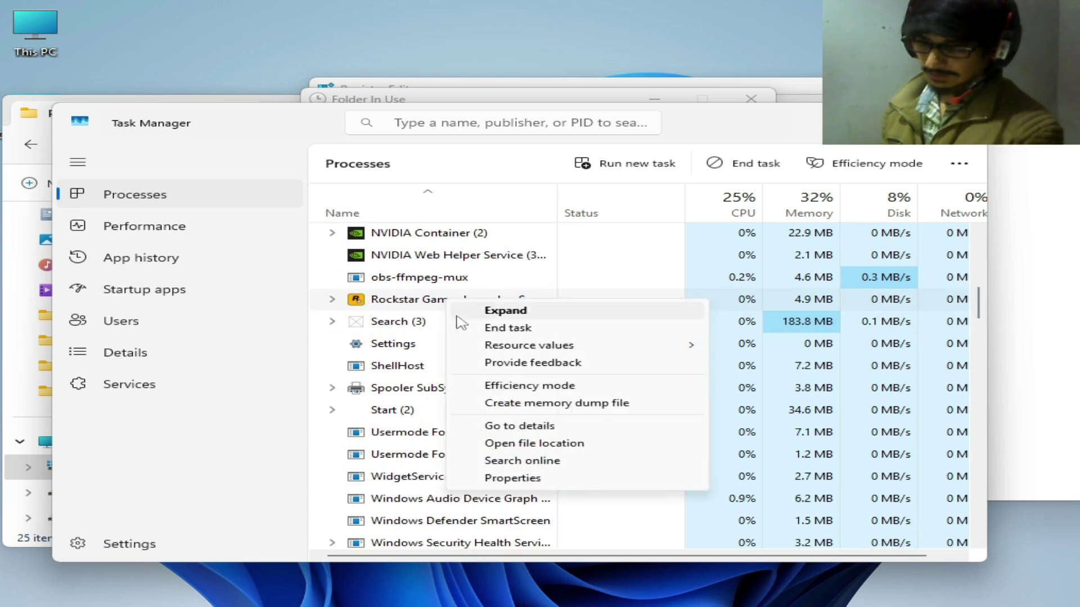
{"action": "left_click", "coordinate": [507, 327]}
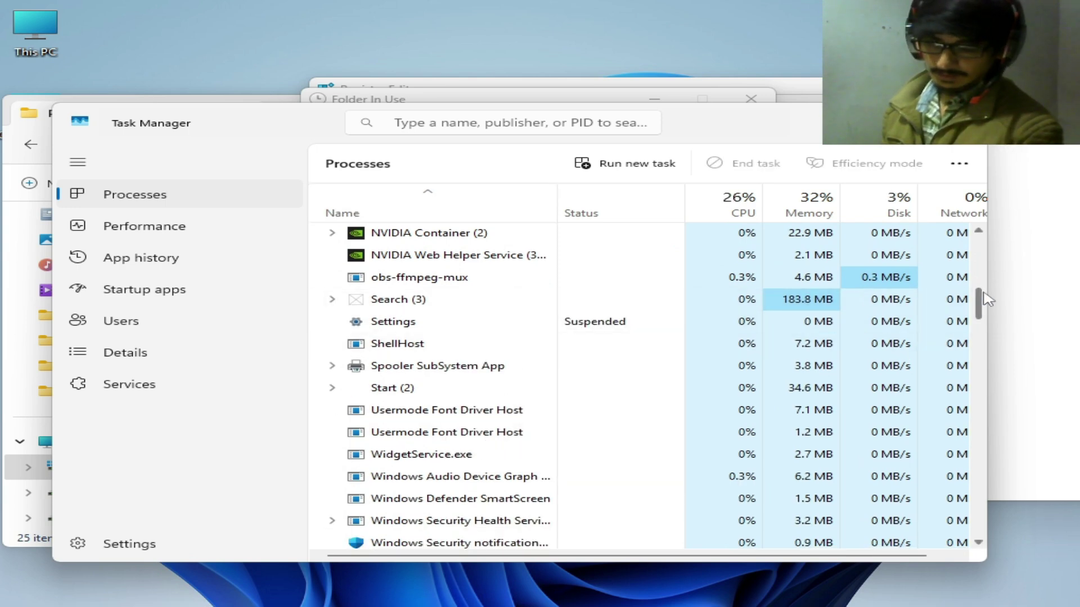
{"action": "left_click_drag", "start_coordinate": [980, 302], "coordinate": [981, 532]}
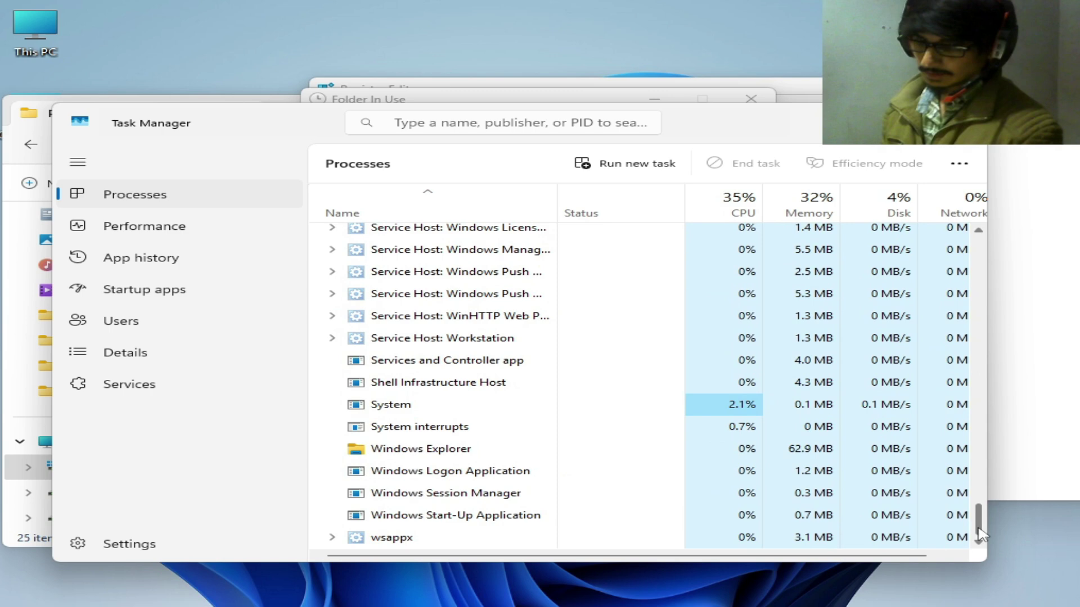
Retry deleting the Program Files Rockstar Games folder, then check Program Files (x86)
{"action": "key", "text": "alt+F4"}
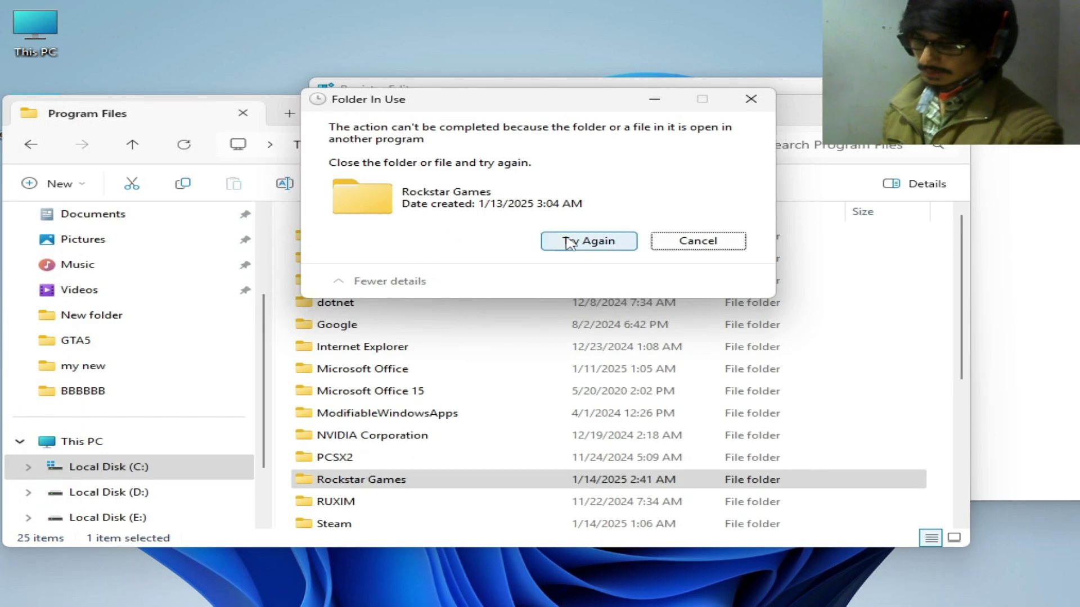
{"action": "left_click", "coordinate": [588, 241]}
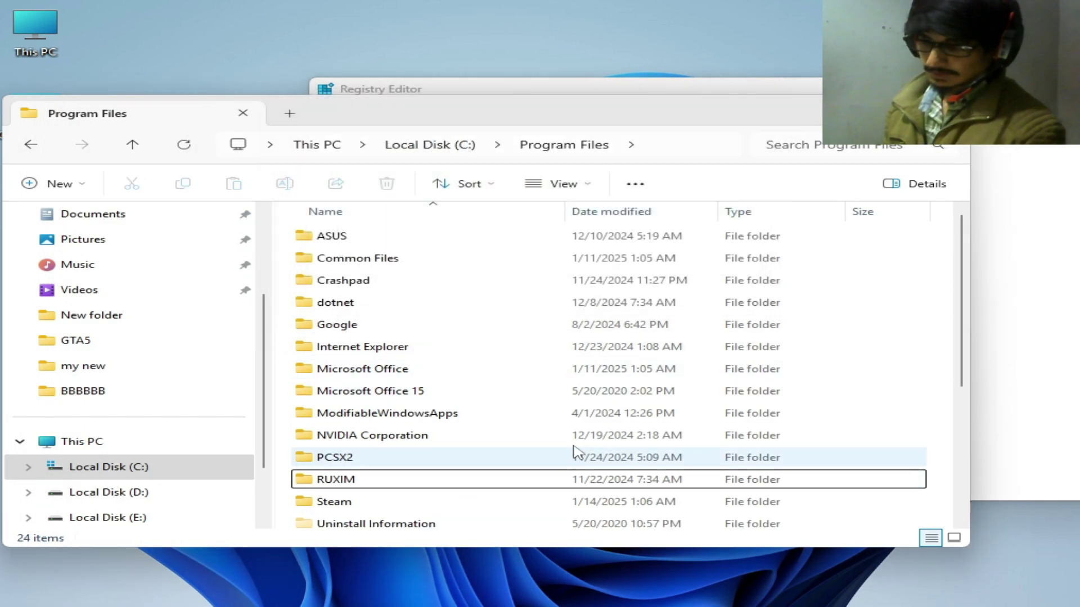
{"action": "left_click", "coordinate": [35, 148]}
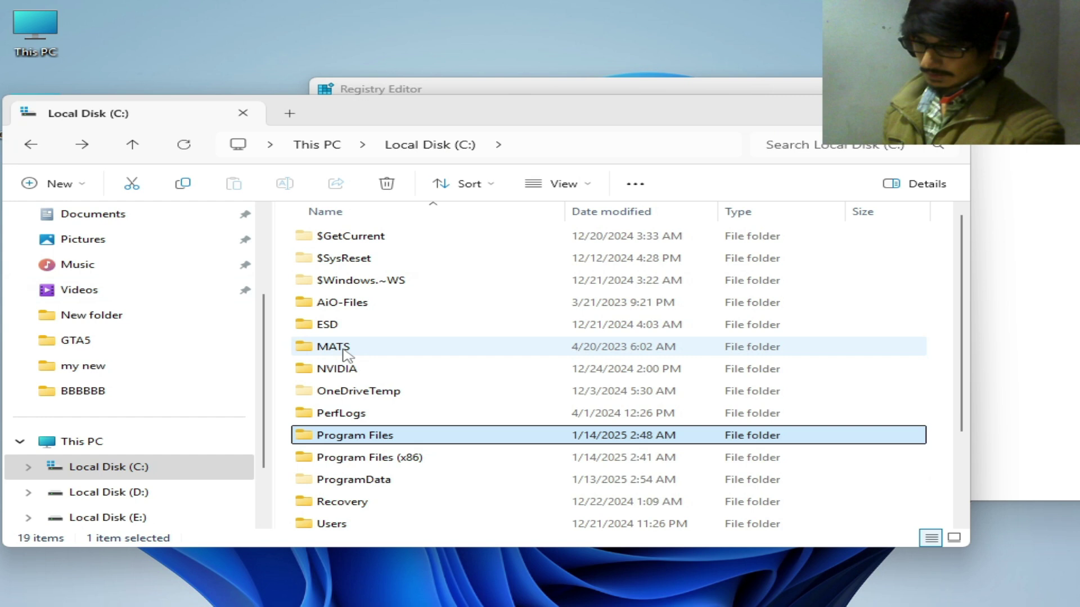
{"action": "double_click", "coordinate": [354, 451]}
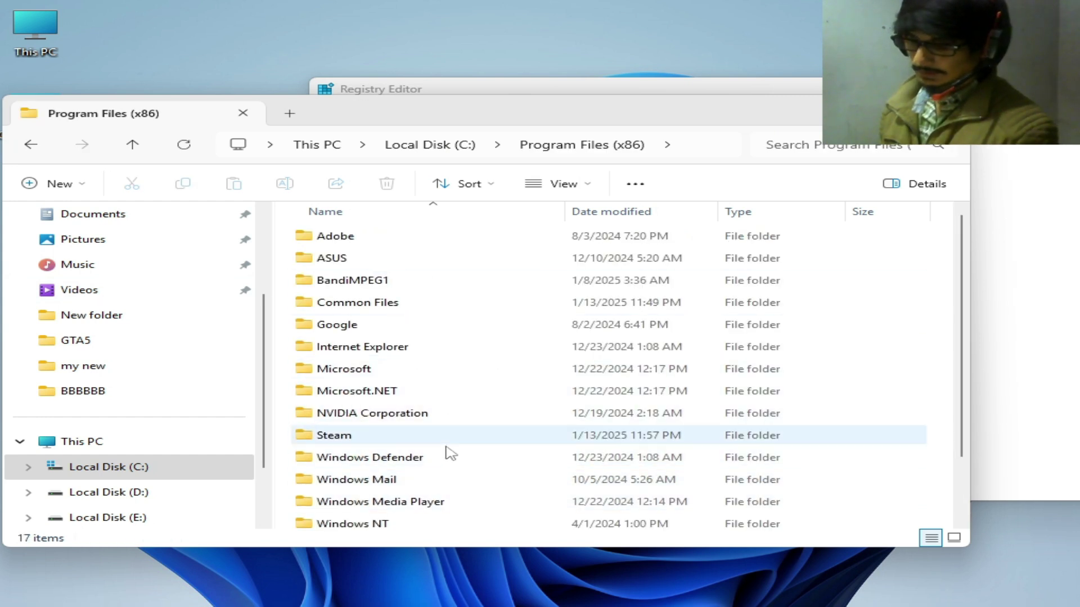
Browse into the user profile folder and check the hidden-items view options
{"action": "left_click", "coordinate": [31, 144]}
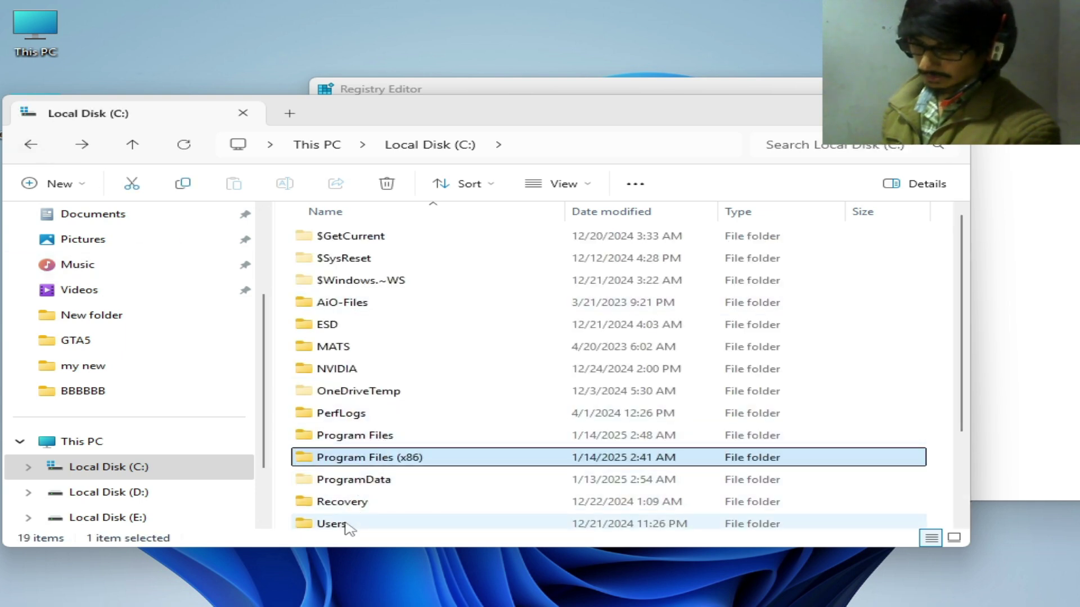
{"action": "double_click", "coordinate": [332, 523]}
{"action": "double_click", "coordinate": [359, 287]}
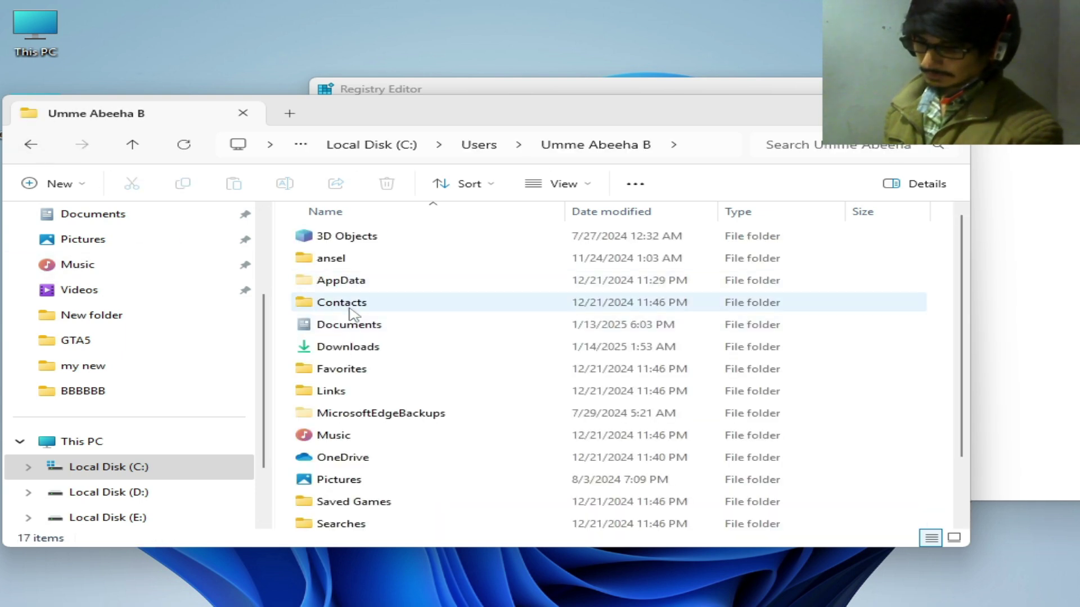
{"action": "double_click", "coordinate": [342, 281]}
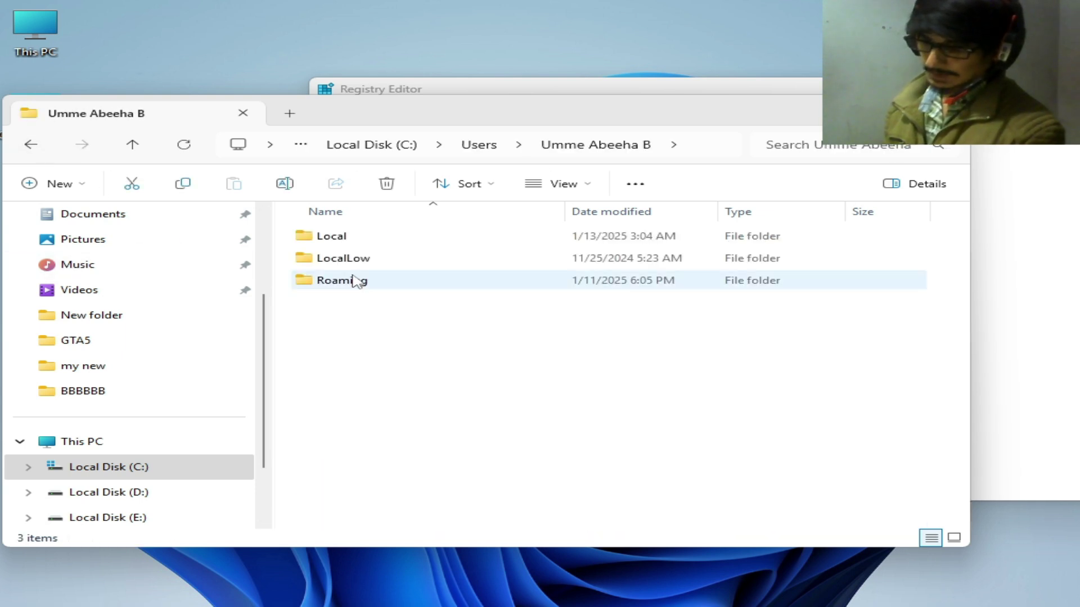
{"action": "left_click", "coordinate": [31, 144]}
{"action": "left_click", "coordinate": [553, 184]}
{"action": "mouse_move", "coordinate": [552, 478]}
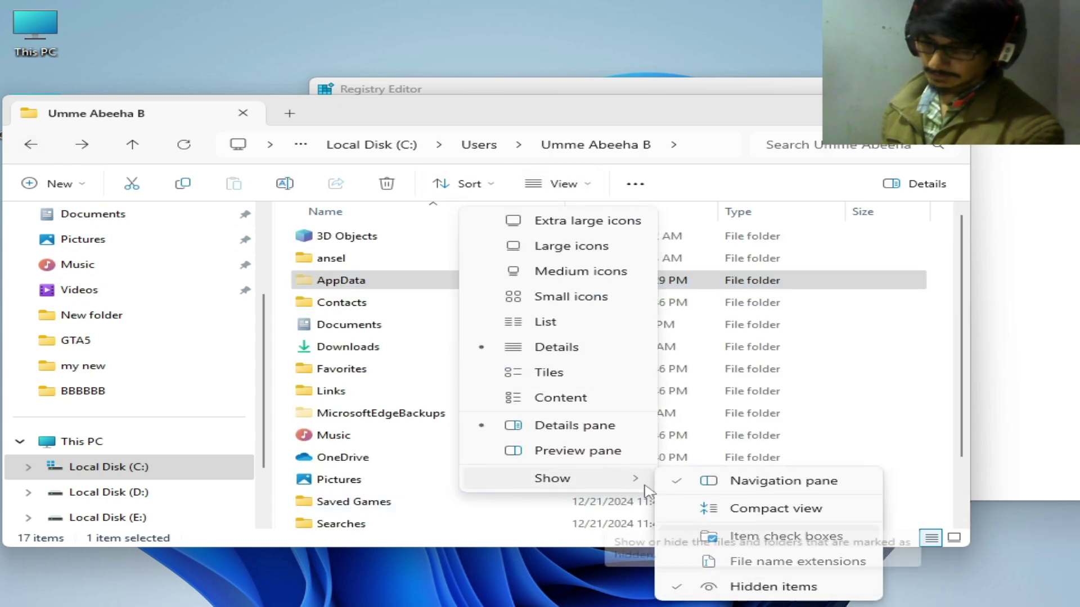
{"action": "left_click", "coordinate": [355, 284]}
Delete the Rockstar Games folder from AppData\Local
{"action": "double_click", "coordinate": [355, 284]}
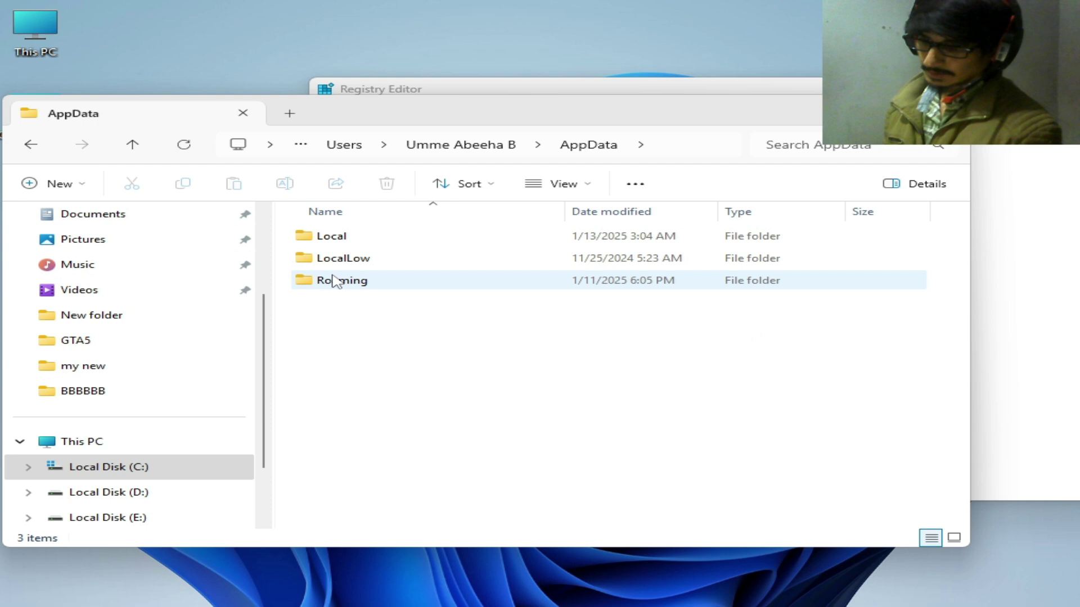
{"action": "double_click", "coordinate": [330, 236]}
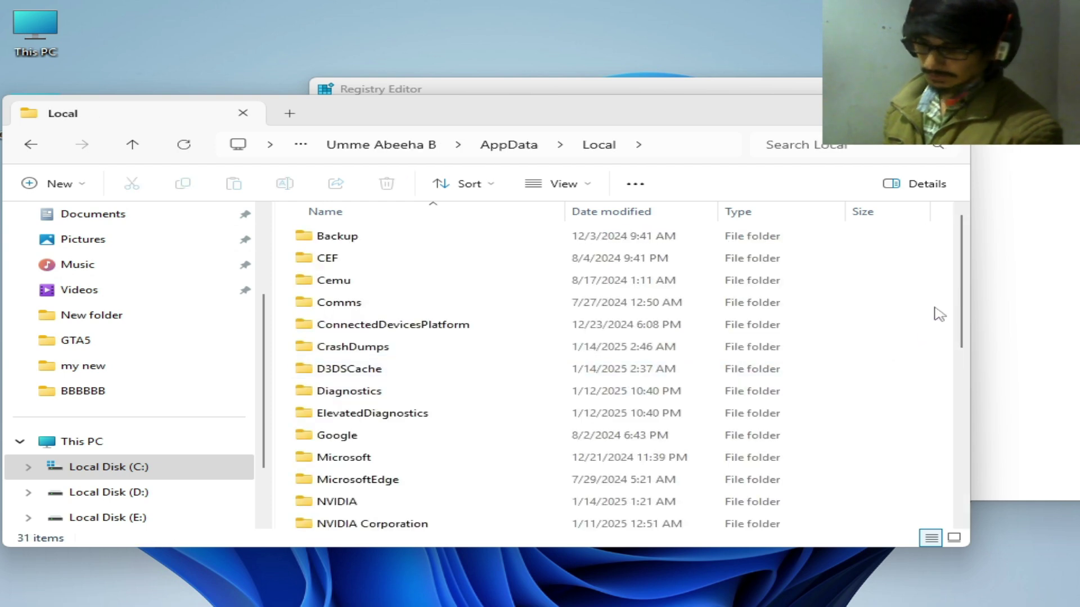
{"action": "left_click_drag", "start_coordinate": [962, 278], "coordinate": [963, 472]}
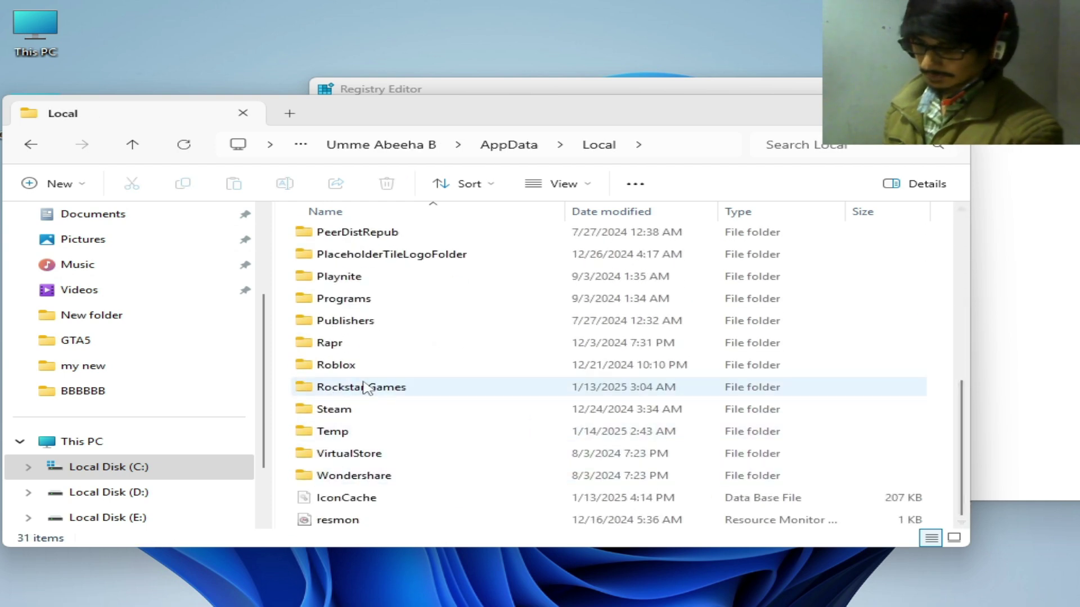
{"action": "left_click", "coordinate": [341, 389]}
{"action": "right_click", "coordinate": [345, 392]}
{"action": "left_click", "coordinate": [568, 203]}
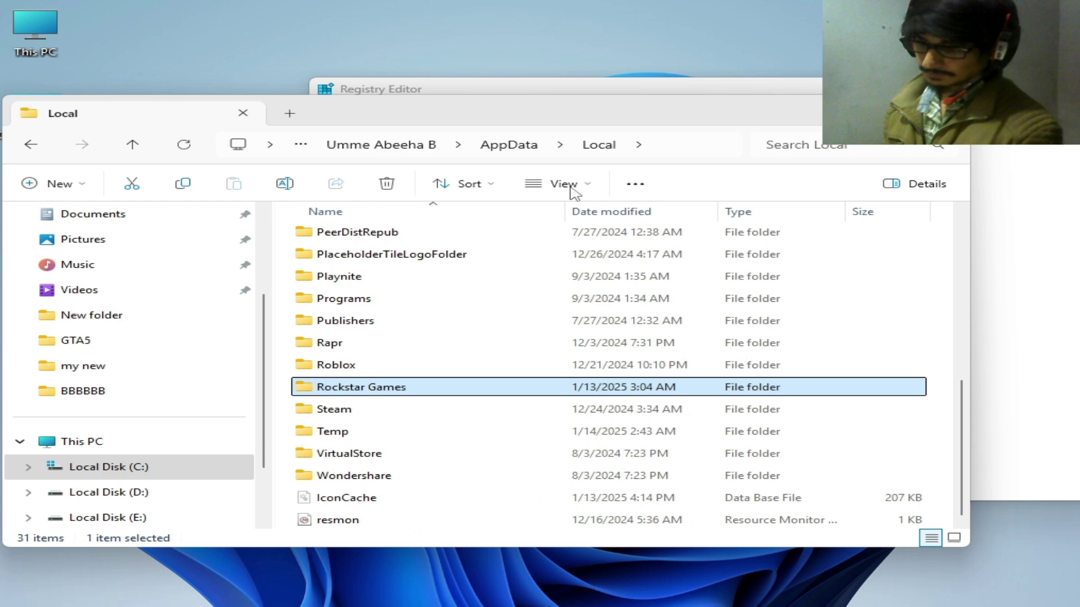
Delete the Rockstar Games folder from Documents and close File Explorer
{"action": "left_click", "coordinate": [94, 214]}
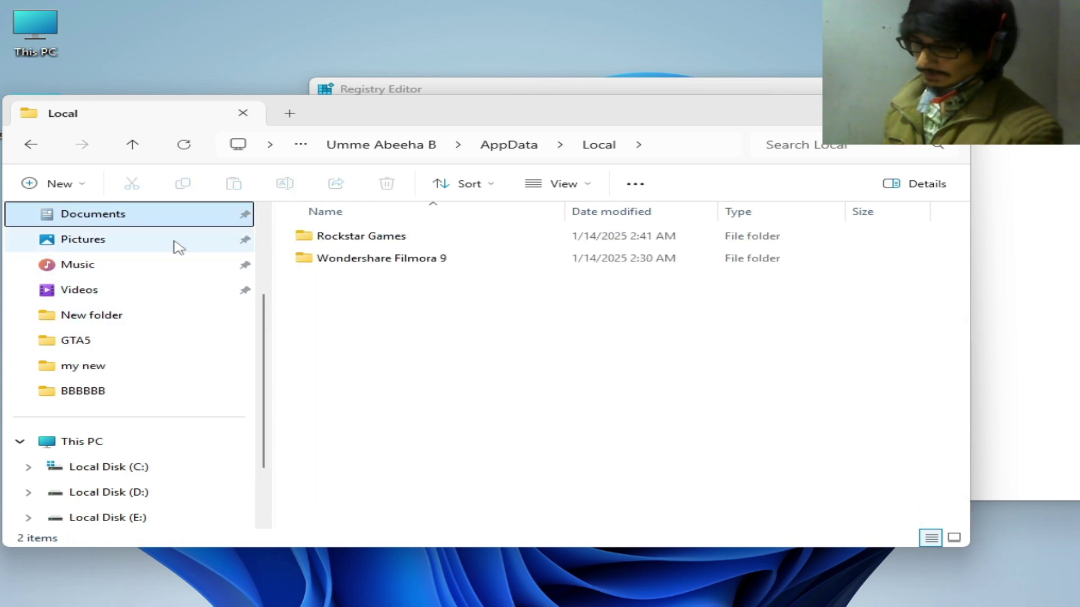
{"action": "left_click", "coordinate": [347, 236]}
{"action": "right_click", "coordinate": [347, 236]}
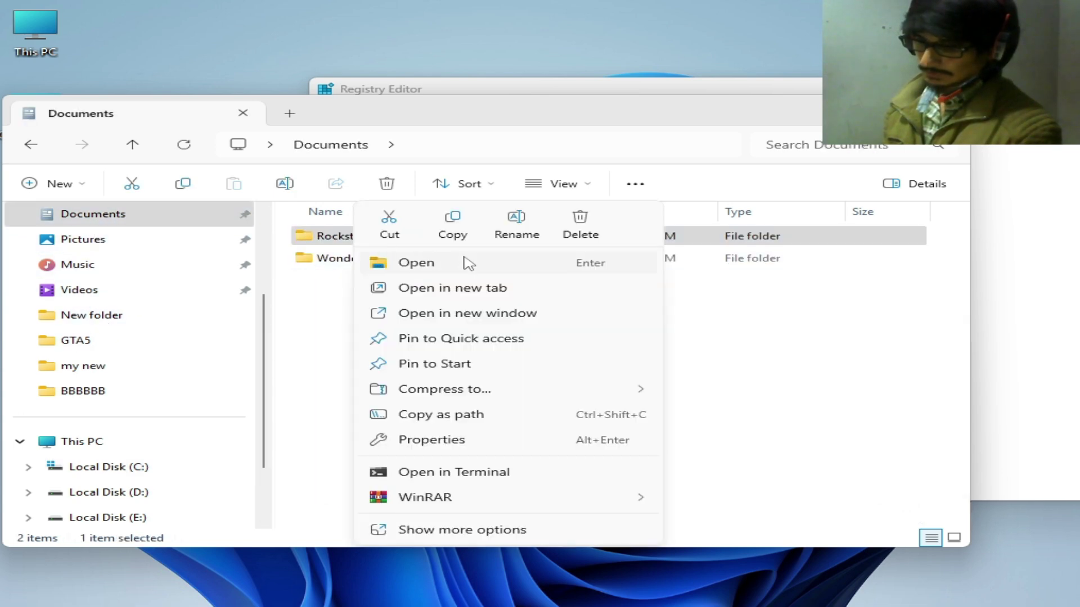
{"action": "left_click", "coordinate": [579, 224]}
{"action": "key", "text": "ctrl+w"}
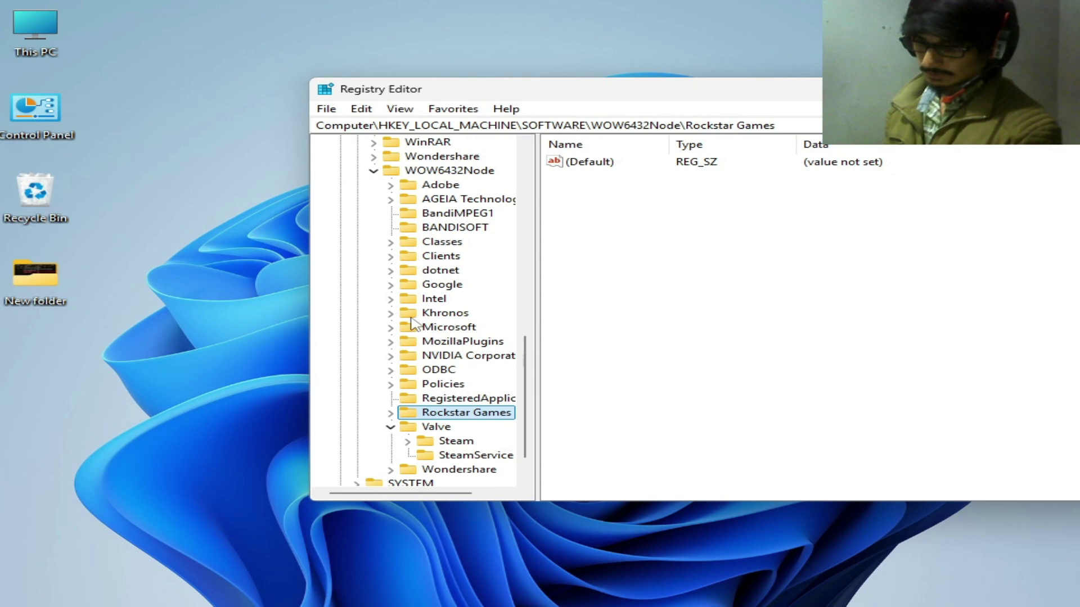
Delete the WOW6432Node\Rockstar Games registry key and its subkeys
{"action": "right_click", "coordinate": [467, 412]}
{"action": "left_click", "coordinate": [528, 486]}
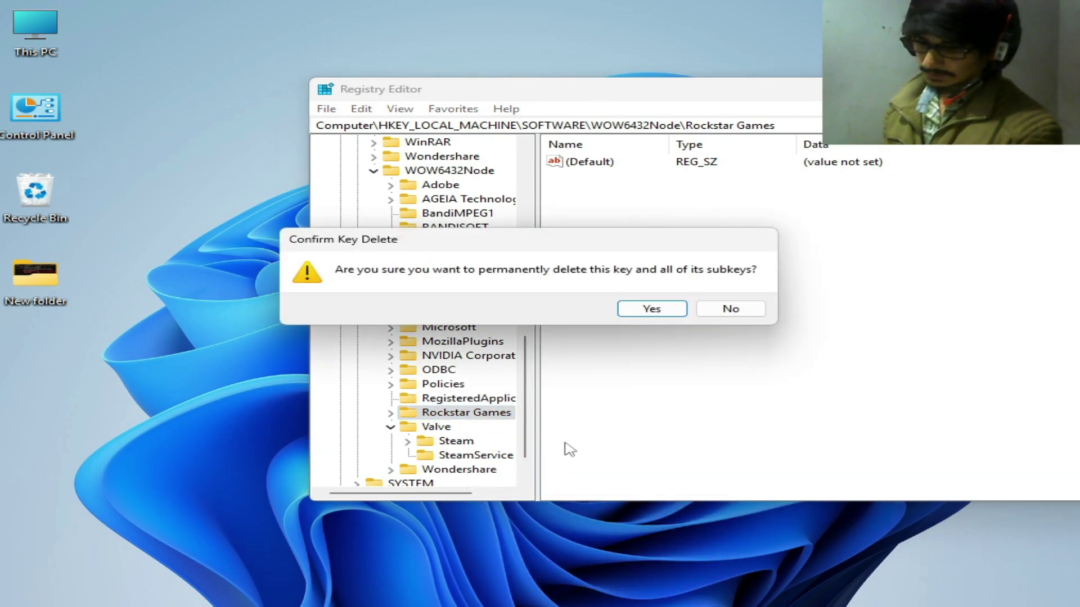
{"action": "left_click", "coordinate": [652, 309]}
Restart the PC from the Start menu power options
{"action": "left_click_drag", "start_coordinate": [878, 94], "coordinate": [578, 124]}
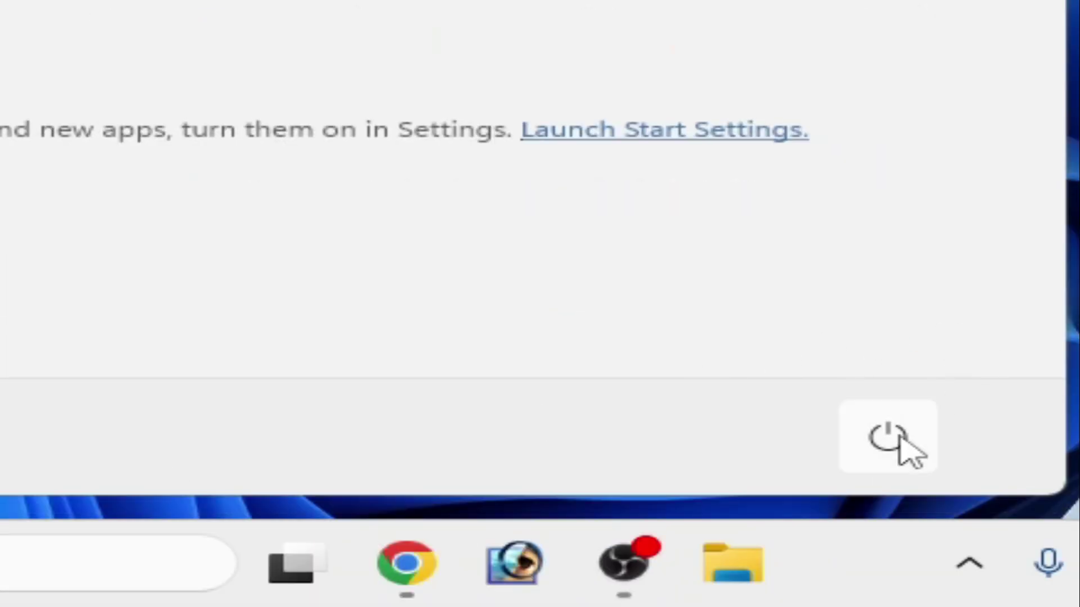
{"action": "left_click", "coordinate": [888, 436]}
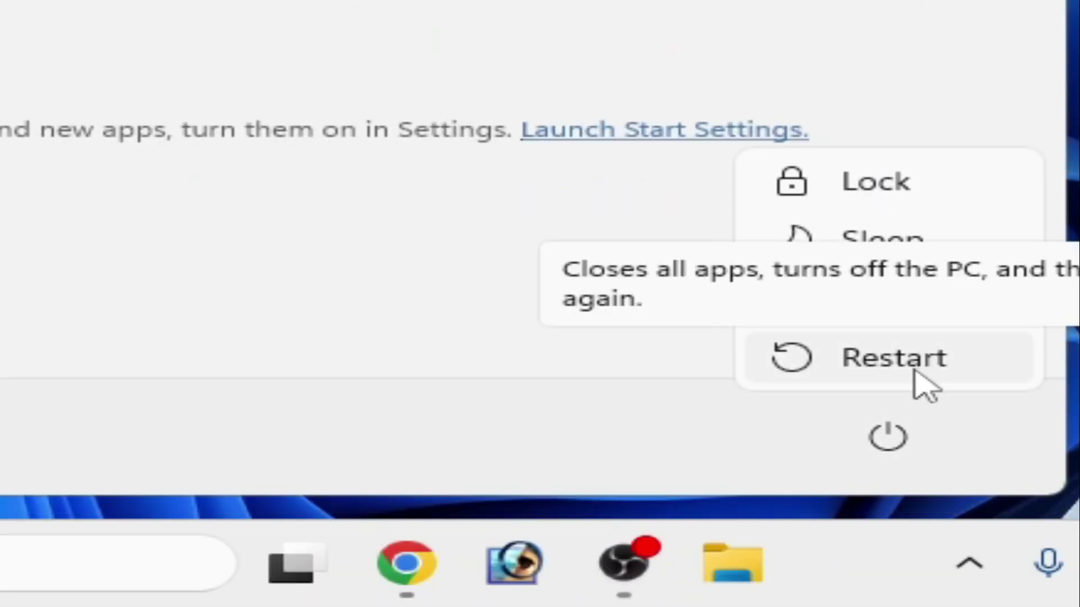
{"action": "left_click", "coordinate": [895, 357]}
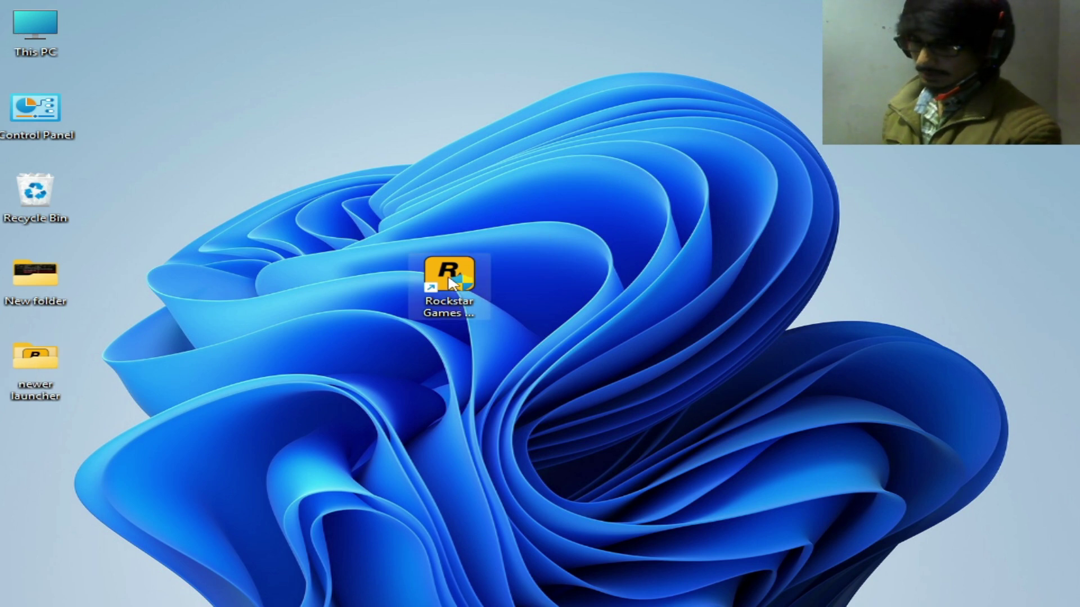
Delete the old Rockstar Games Launcher shortcut from the desktop
{"action": "left_click_drag", "start_coordinate": [456, 283], "coordinate": [705, 206]}
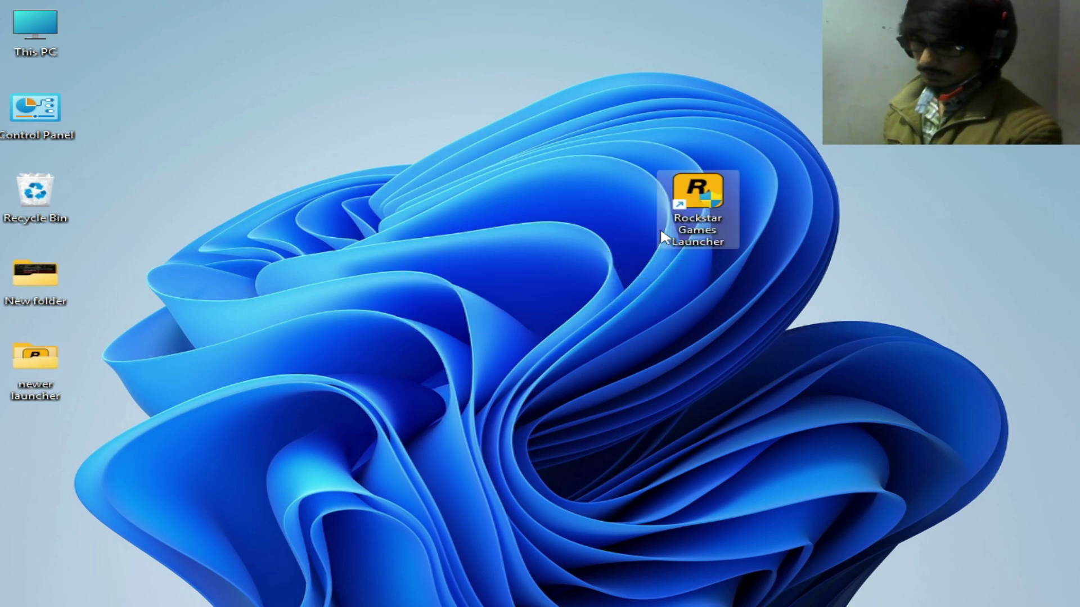
{"action": "right_click", "coordinate": [704, 205]}
{"action": "left_click", "coordinate": [670, 192]}
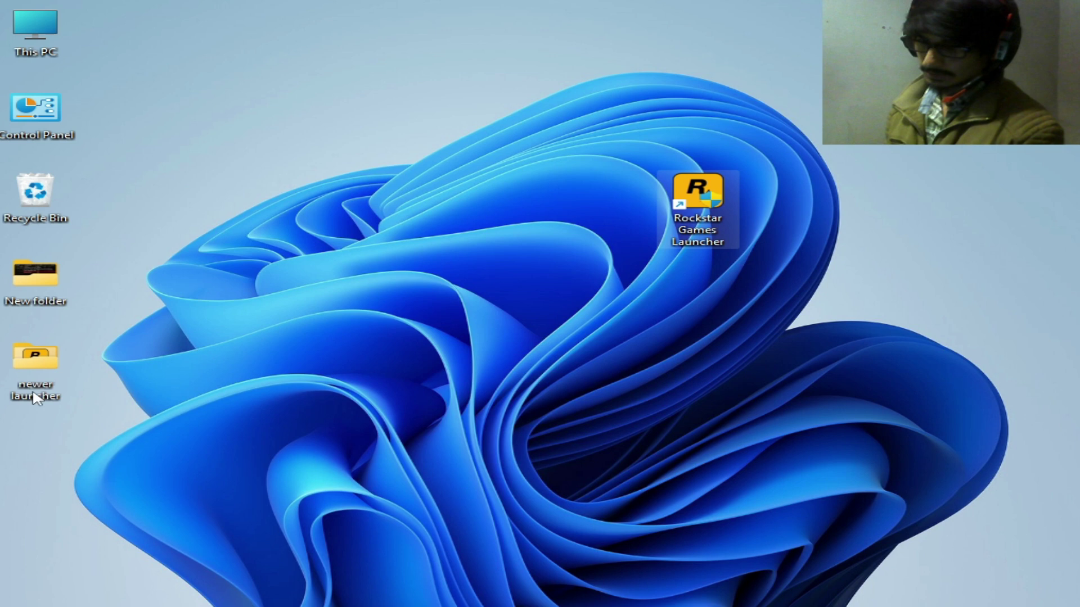
In the newer launcher folder, set the Rockstar-Games-Launcher installer to always run as administrator
{"action": "left_click_drag", "start_coordinate": [36, 363], "coordinate": [633, 204]}
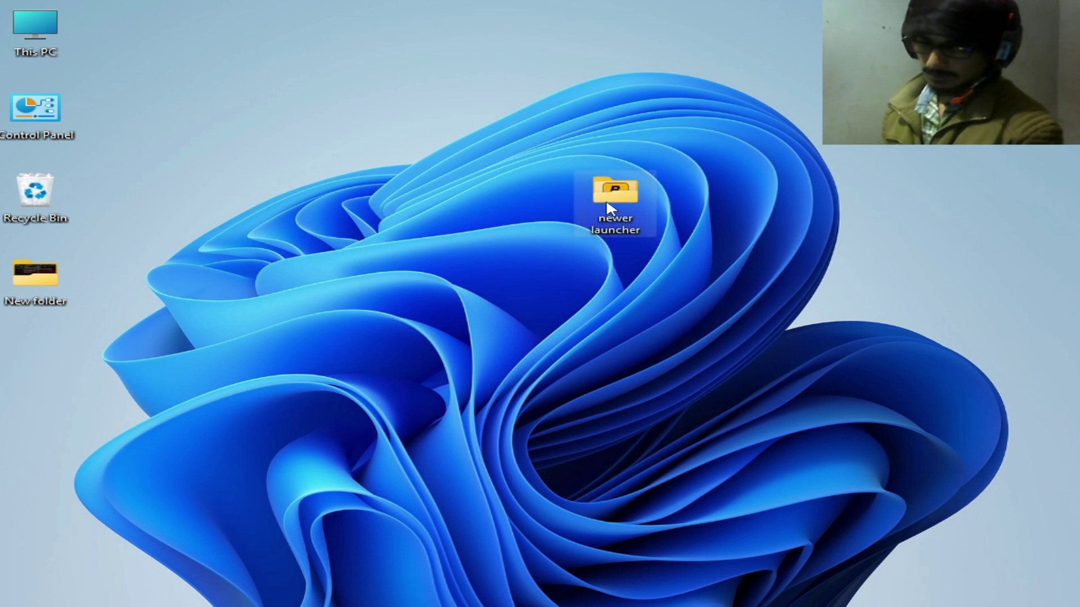
{"action": "double_click", "coordinate": [610, 208]}
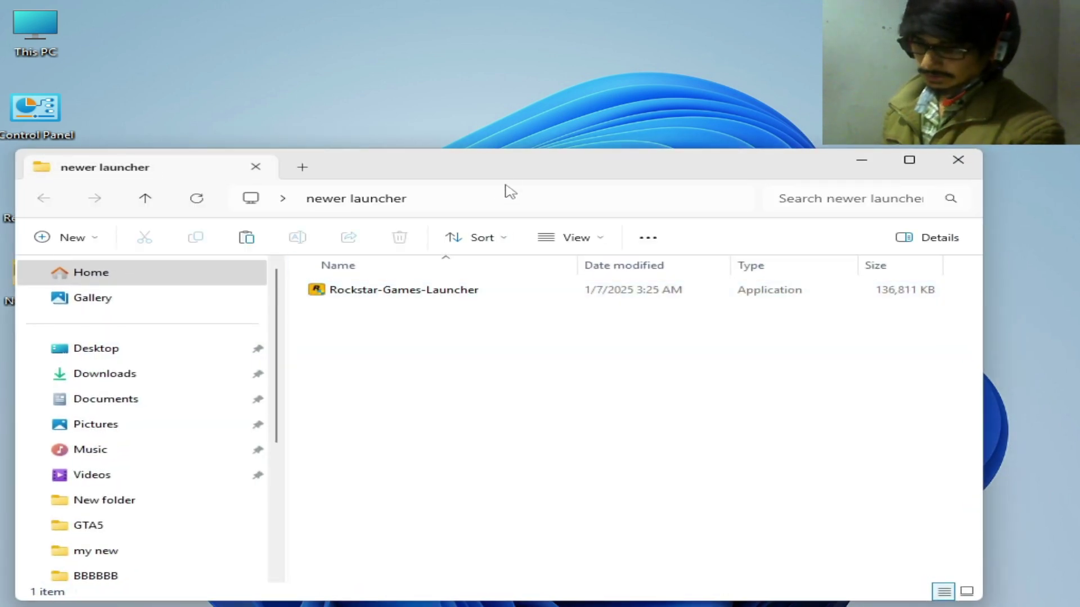
{"action": "left_click_drag", "start_coordinate": [507, 189], "coordinate": [629, 162]}
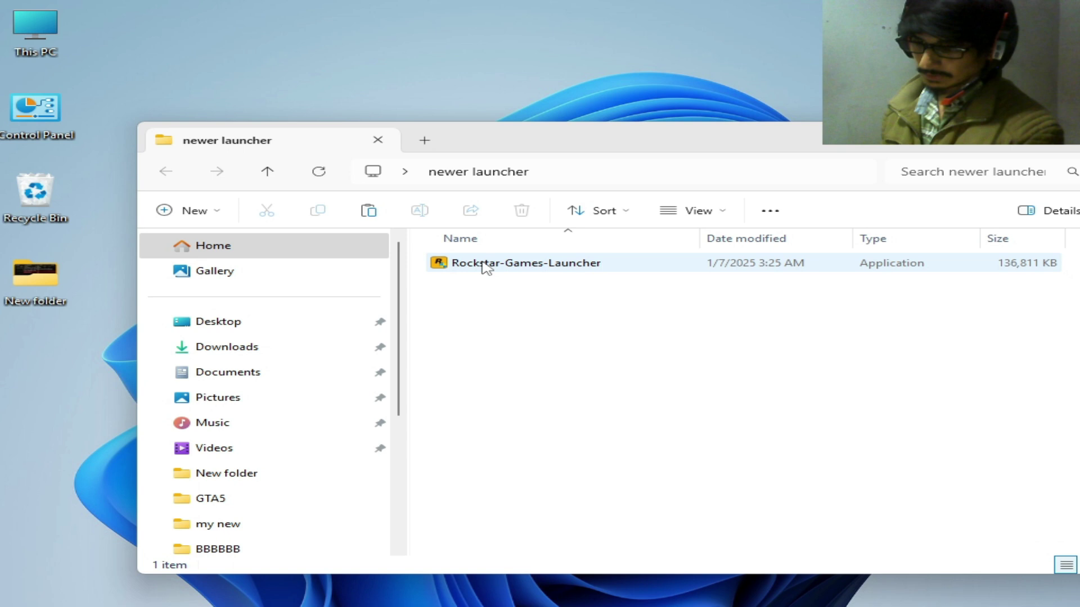
{"action": "left_click", "coordinate": [486, 269]}
{"action": "right_click", "coordinate": [486, 268]}
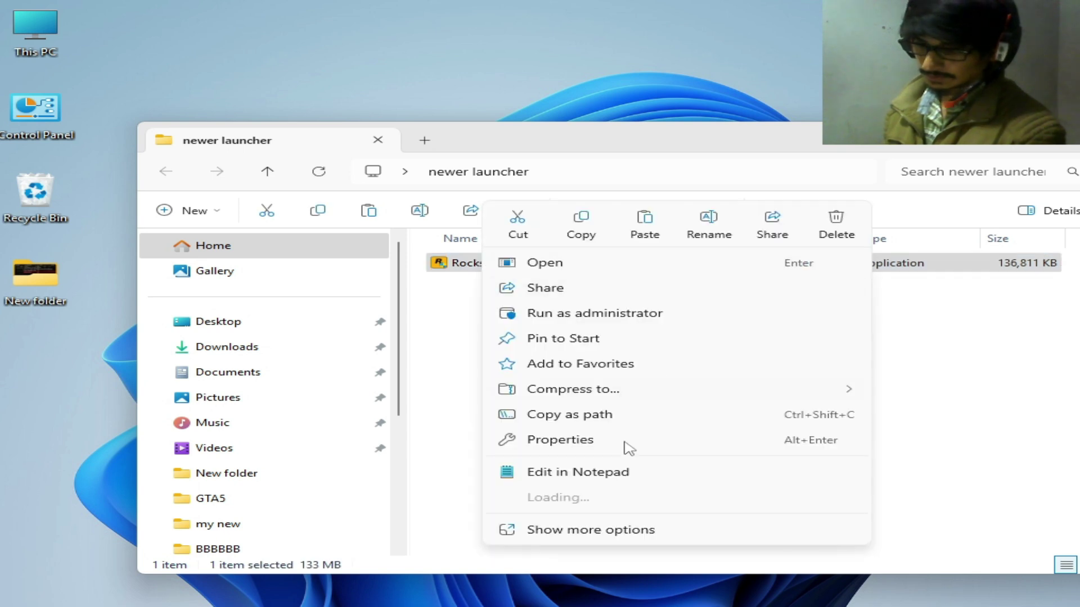
{"action": "left_click", "coordinate": [555, 442]}
{"action": "left_click", "coordinate": [680, 204]}
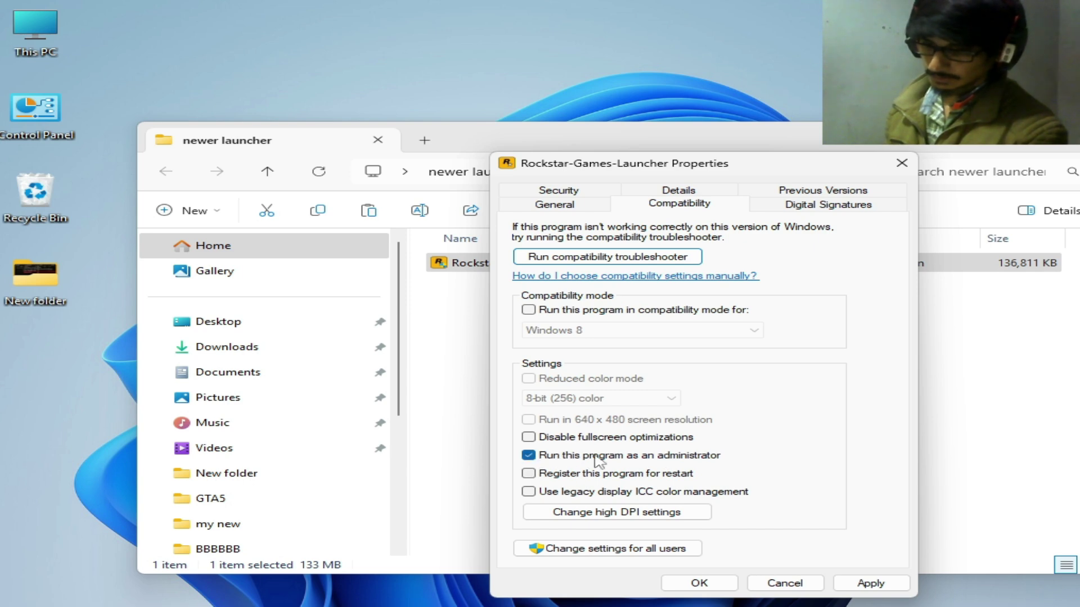
{"action": "left_click", "coordinate": [699, 582]}
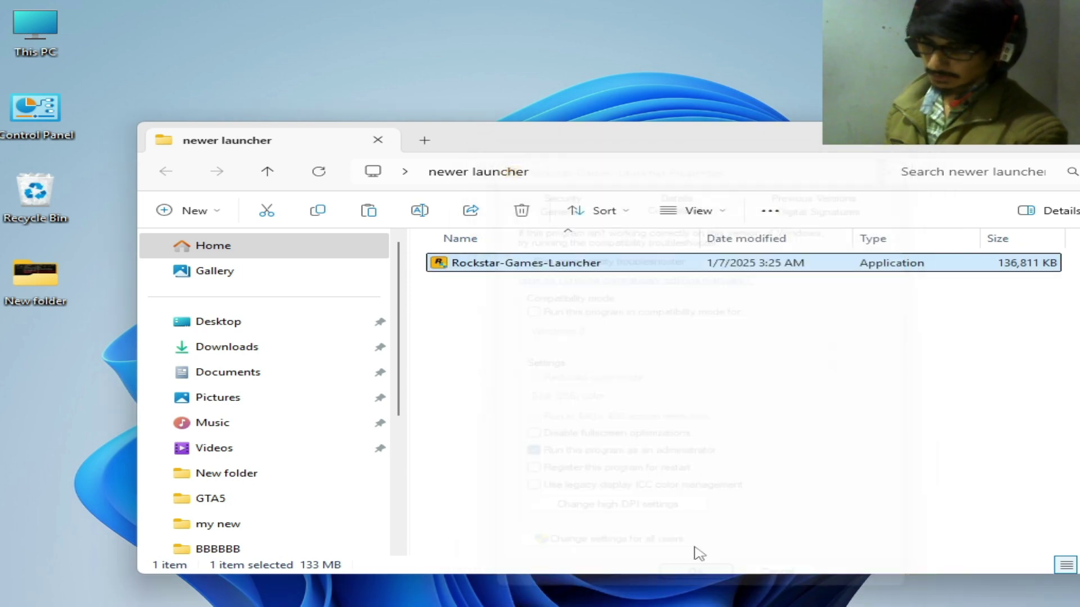
{"action": "right_click", "coordinate": [499, 269]}
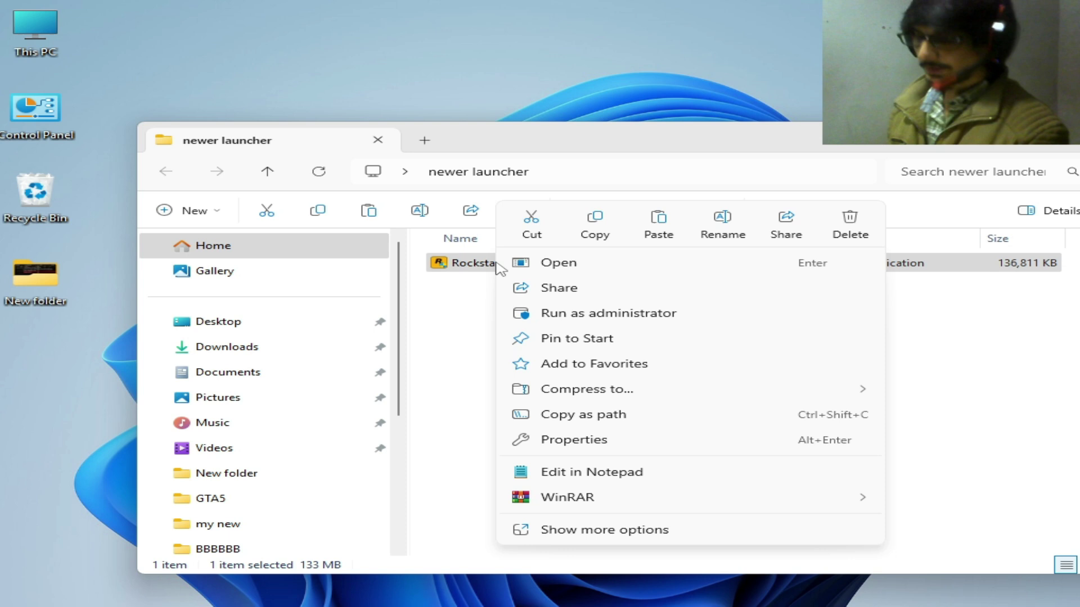